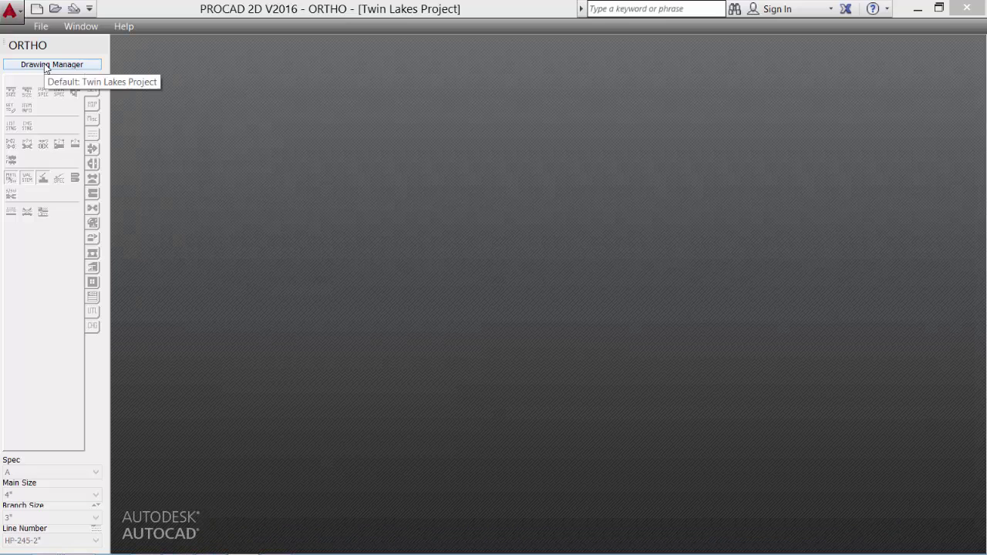
- Create a new blank ortho drawing named TLP-O-M1-001 in the Twin Lakes Project
{"action": "left_click", "coordinate": [46, 65]}
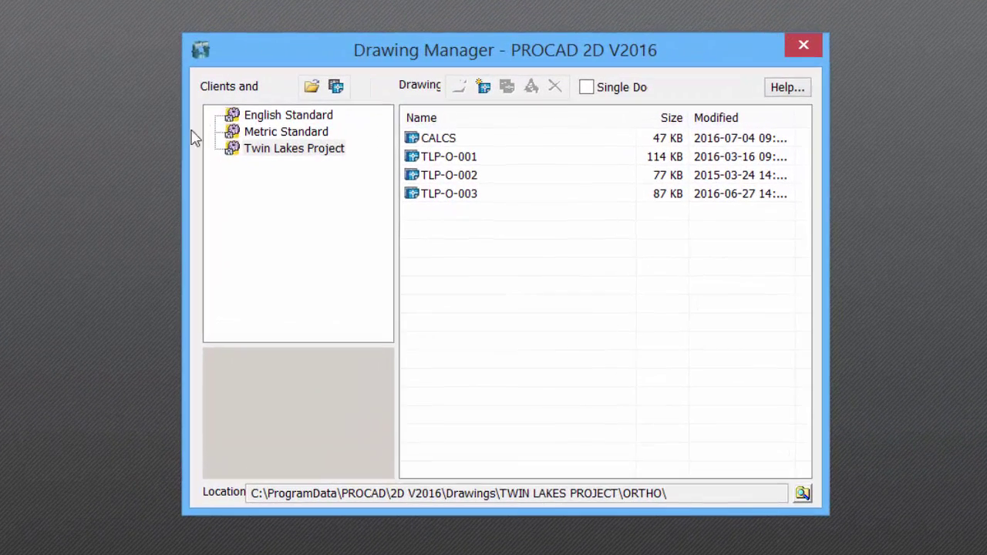
{"action": "left_click", "coordinate": [305, 151]}
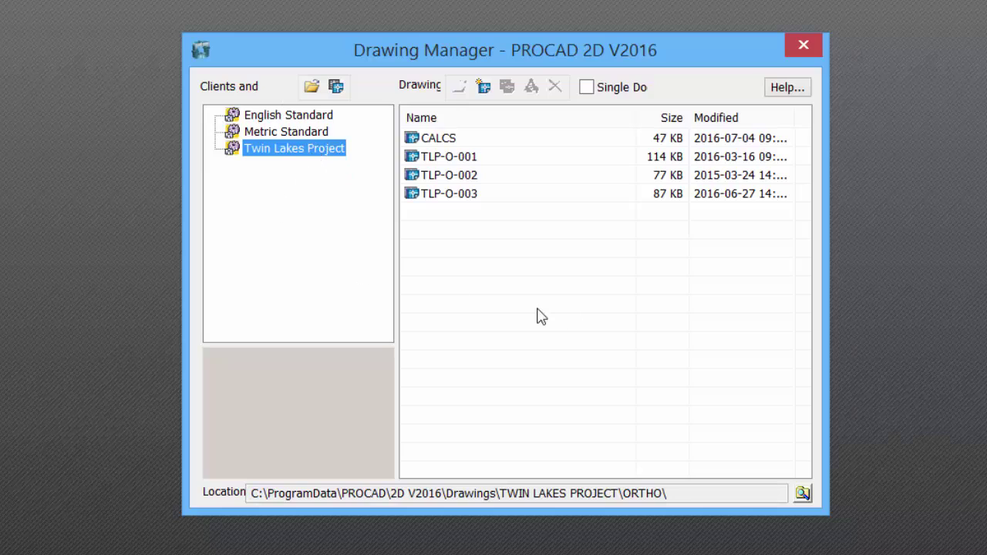
{"action": "left_click", "coordinate": [519, 324]}
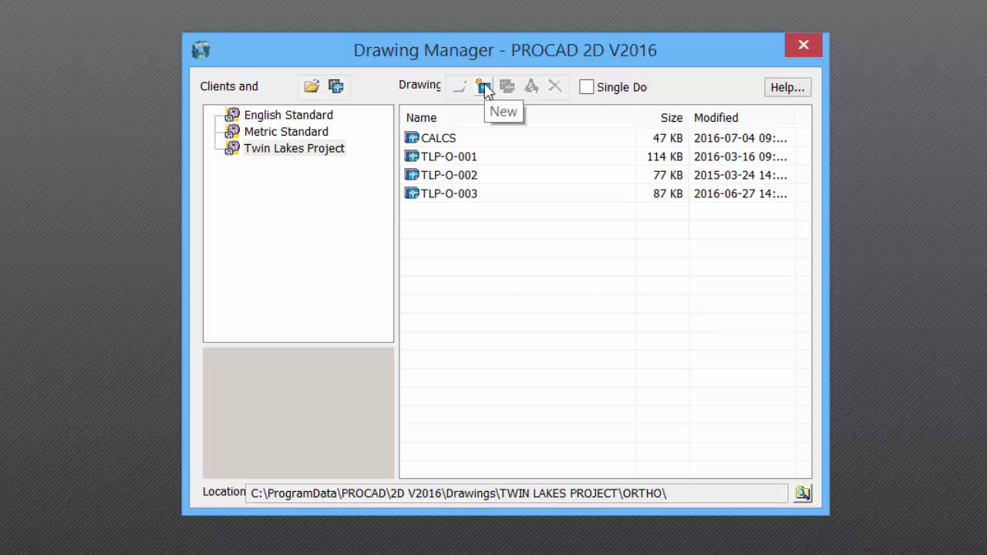
{"action": "left_click", "coordinate": [484, 89]}
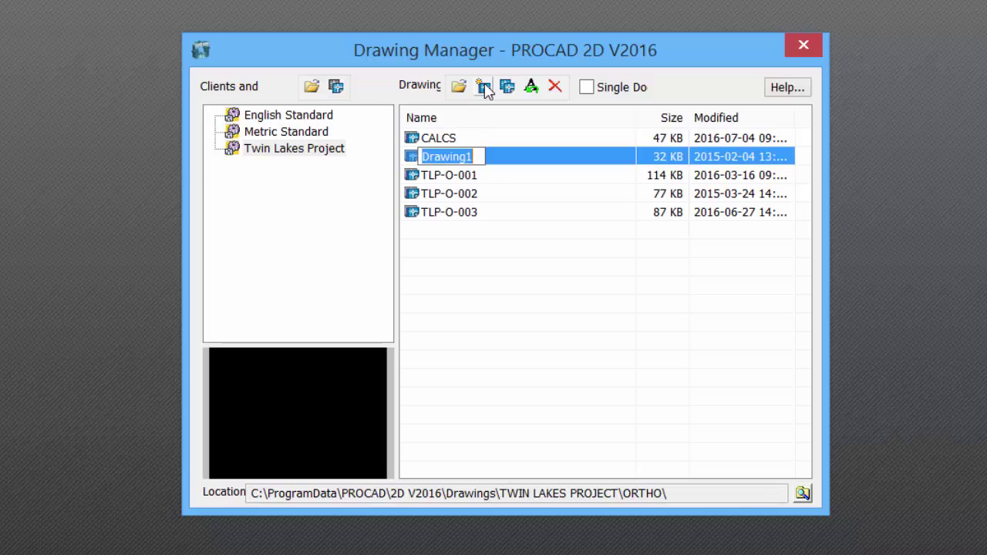
{"action": "type", "text": "TLP-O-M1-001"}
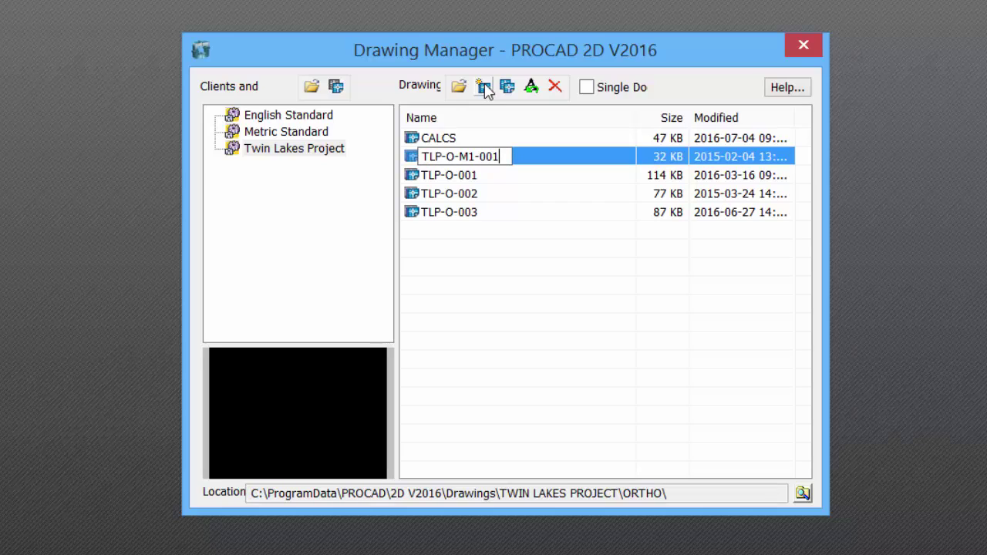
{"action": "key", "text": "Return"}
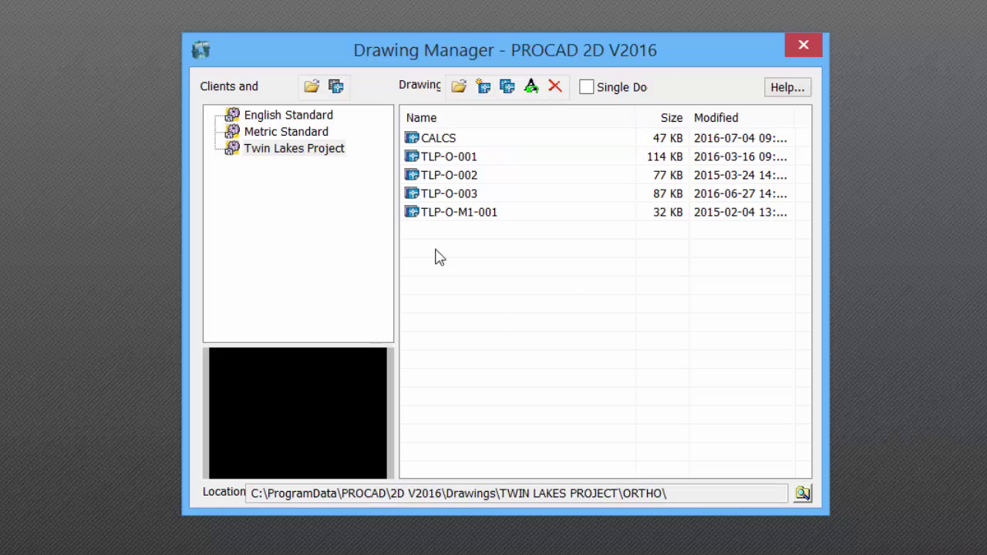
- Select TLP-O-M1-001 and view its action menu, closing it without changes
{"action": "left_click", "coordinate": [456, 216]}
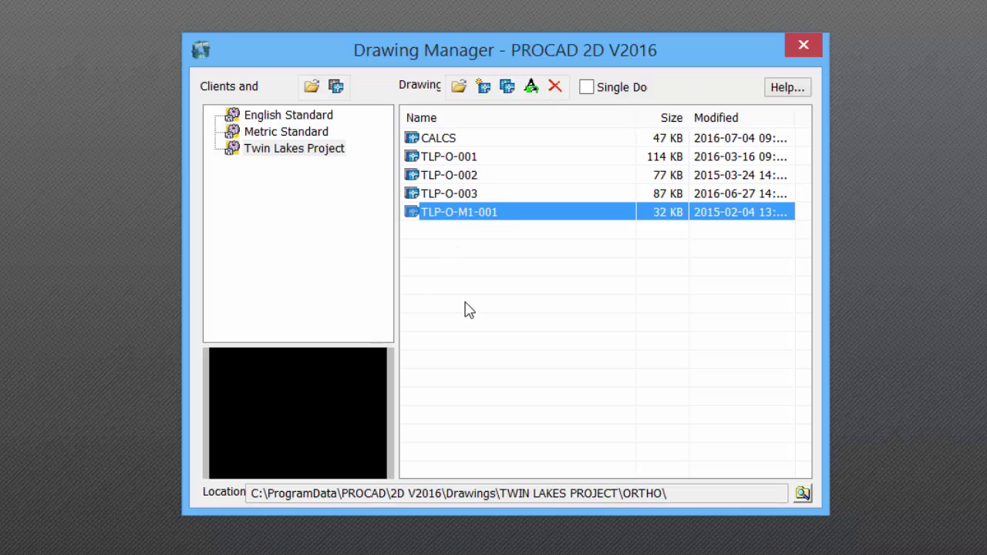
{"action": "right_click", "coordinate": [464, 213]}
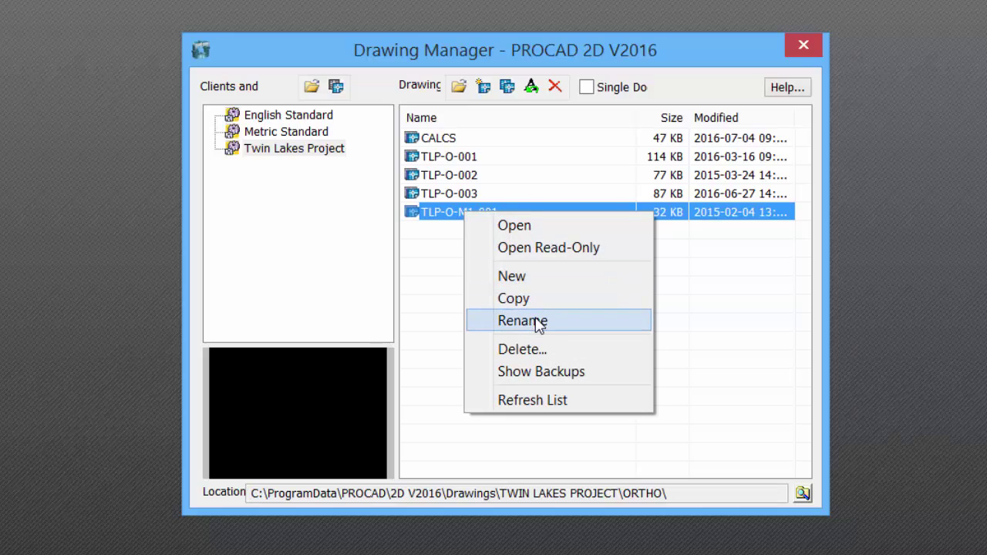
{"action": "left_click", "coordinate": [428, 323]}
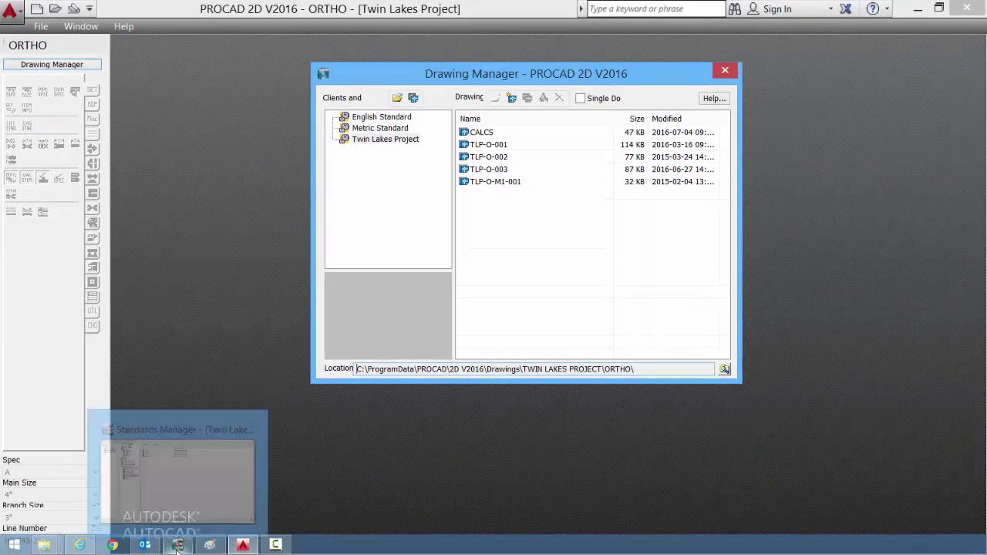
- Refresh the Twin Lakes ORTHO drawing list in Standards Manager so TLP-O-M1-001 (32 KB) shows
{"action": "left_click", "coordinate": [177, 546]}
{"action": "left_click", "coordinate": [168, 122]}
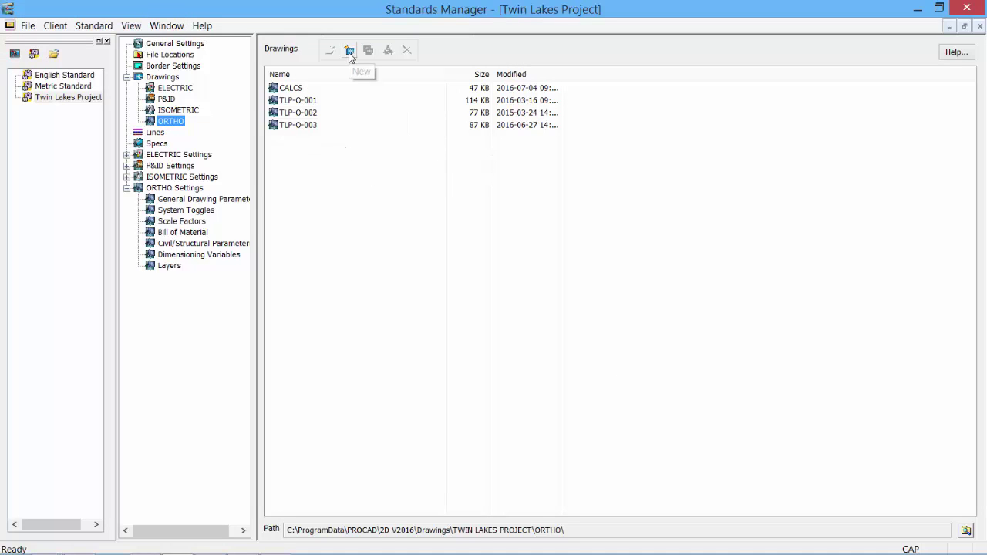
{"action": "right_click", "coordinate": [341, 113]}
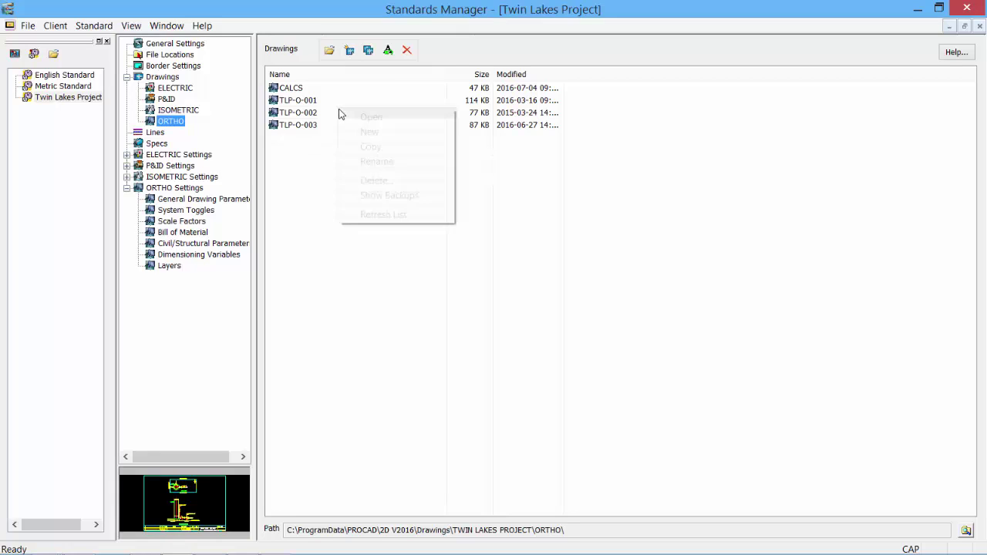
{"action": "left_click", "coordinate": [378, 216]}
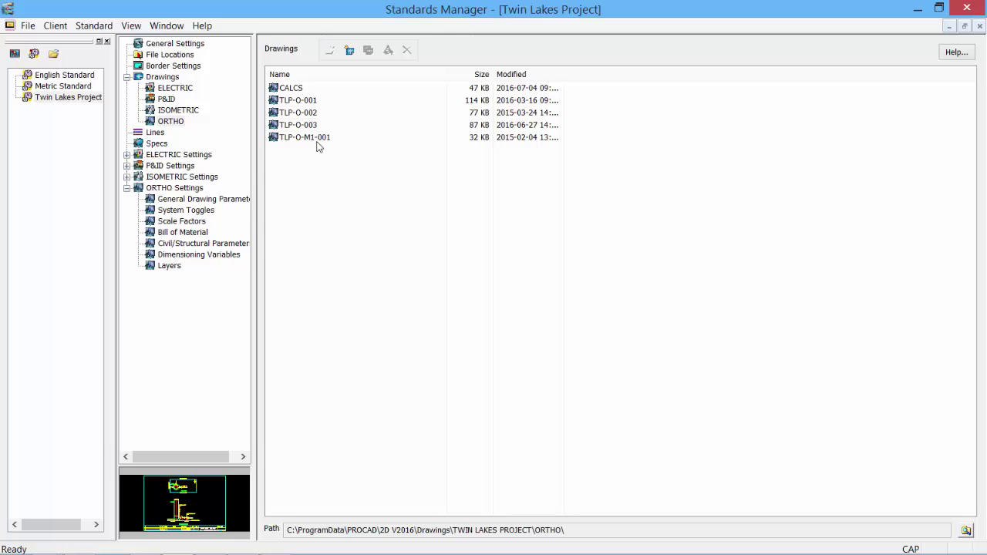
- Open TLP-O-M1-001 with a 3/8" = 1'-0" drawing scale
{"action": "left_click", "coordinate": [917, 9]}
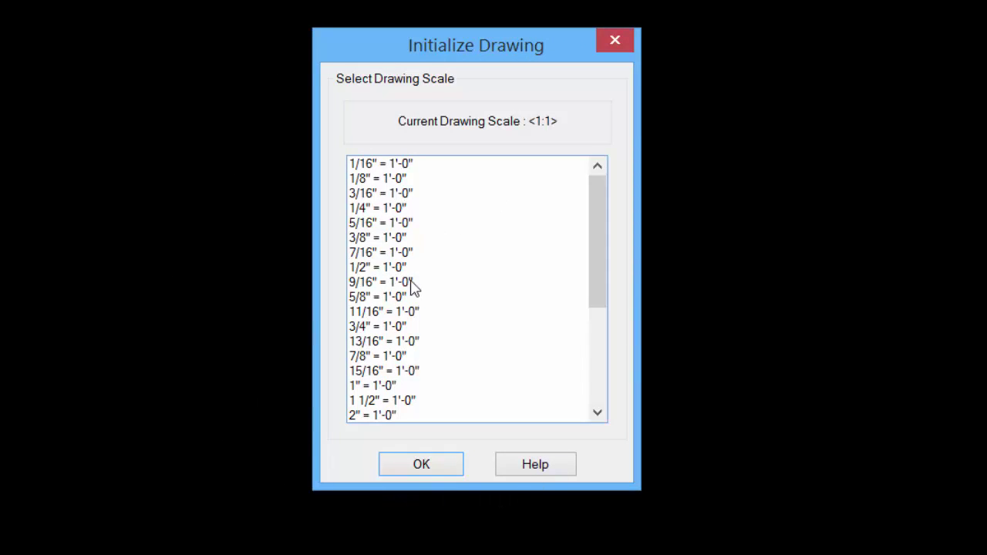
{"action": "left_click", "coordinate": [357, 239]}
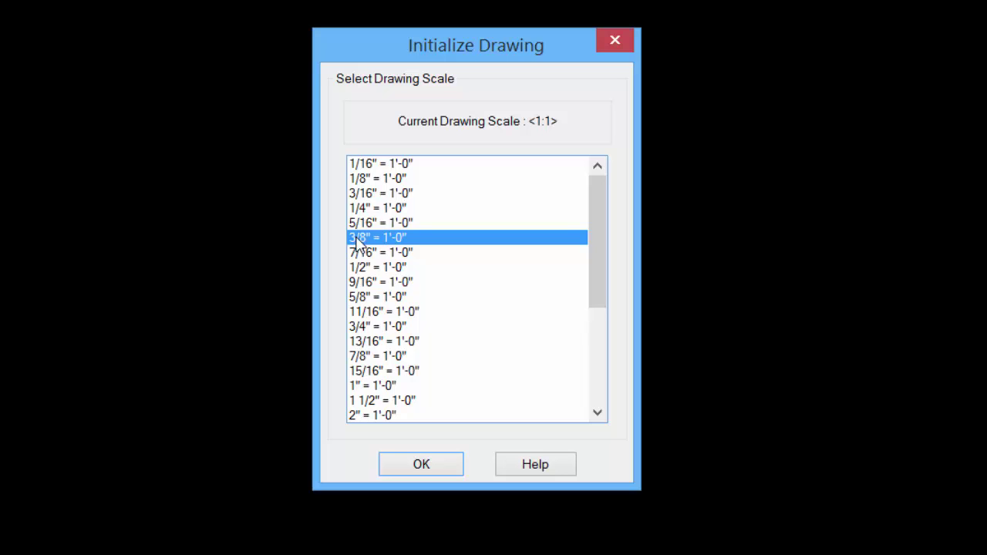
{"action": "left_click", "coordinate": [421, 465]}
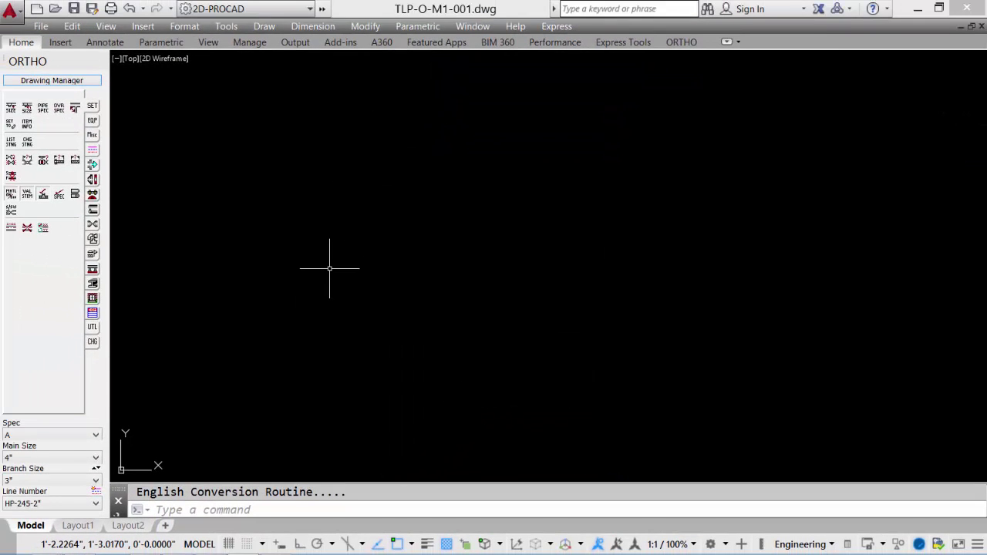
{"action": "left_click", "coordinate": [76, 82]}
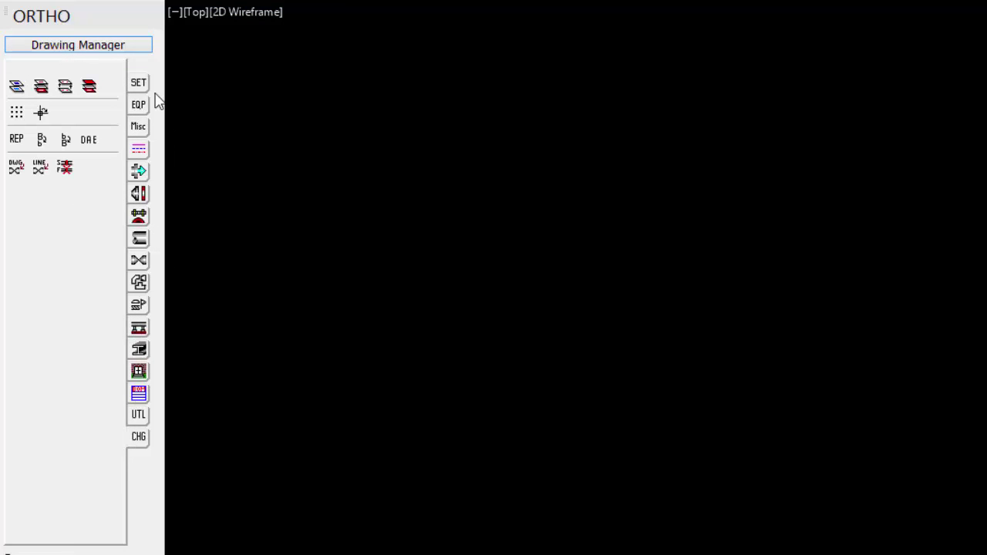
- Switch the ORTHO palette to the EQP equipment tool page
{"action": "mouse_move", "coordinate": [141, 86]}
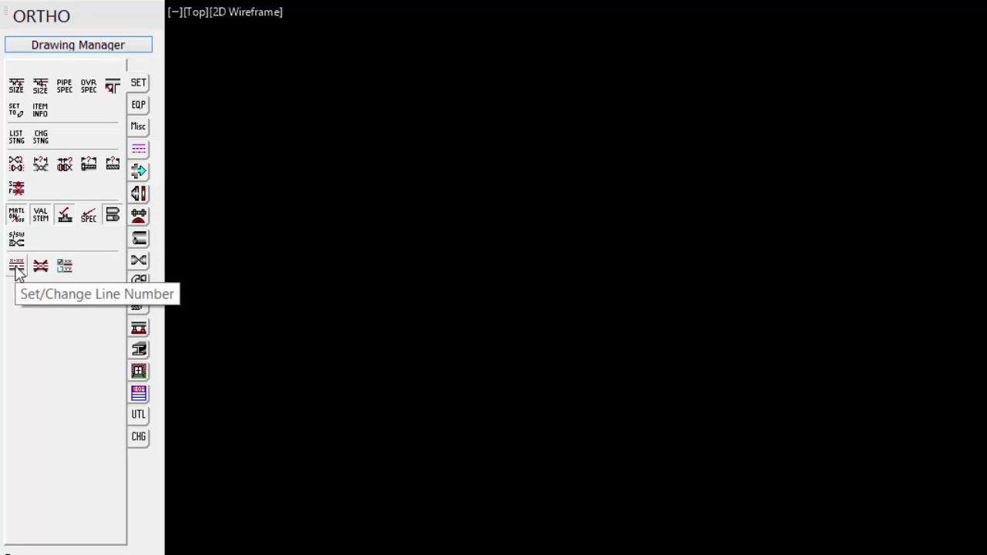
{"action": "left_click", "coordinate": [138, 104]}
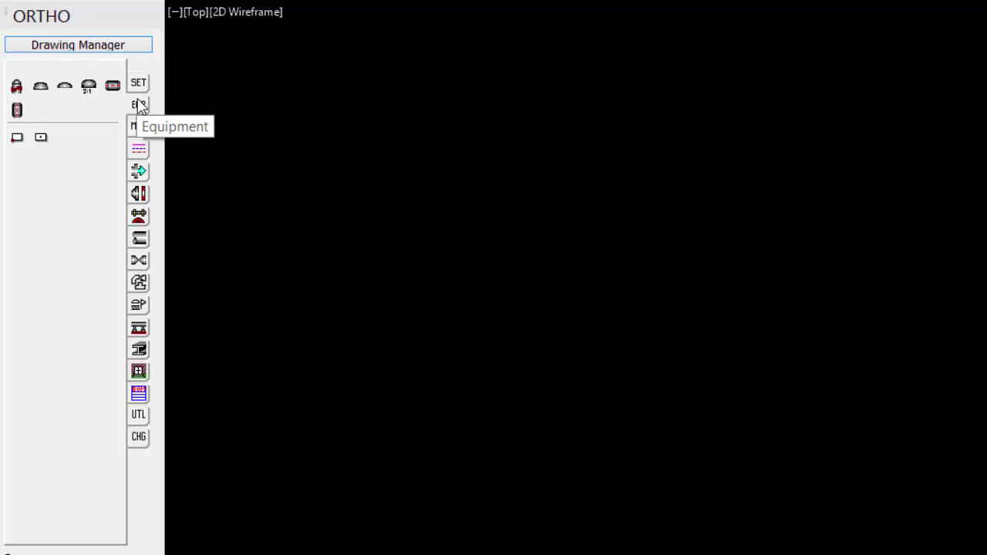
- Try the horizontal and vertical vessel tools, cancel both, and show the Misc tool page
{"action": "left_click", "coordinate": [113, 88]}
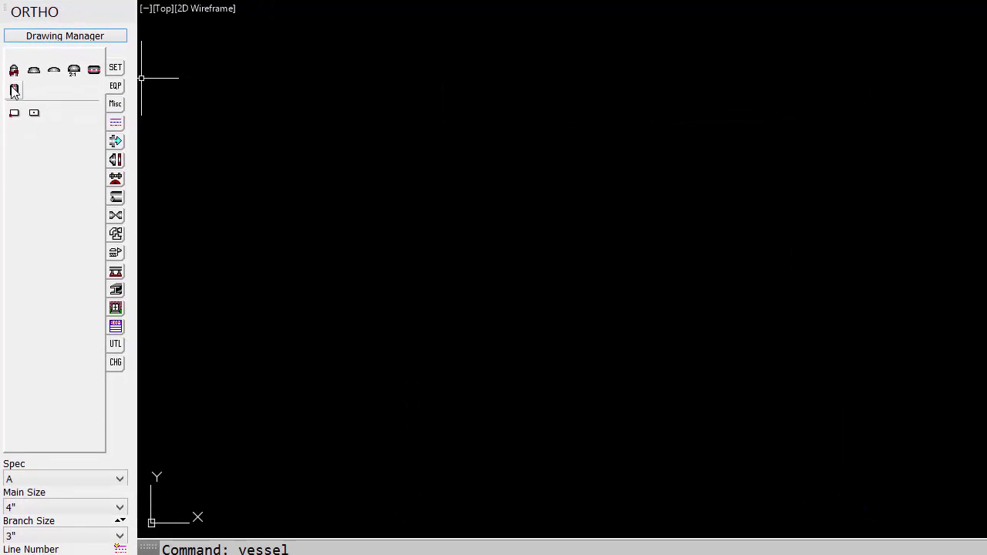
{"action": "left_click", "coordinate": [14, 91]}
{"action": "key", "text": "Escape"}
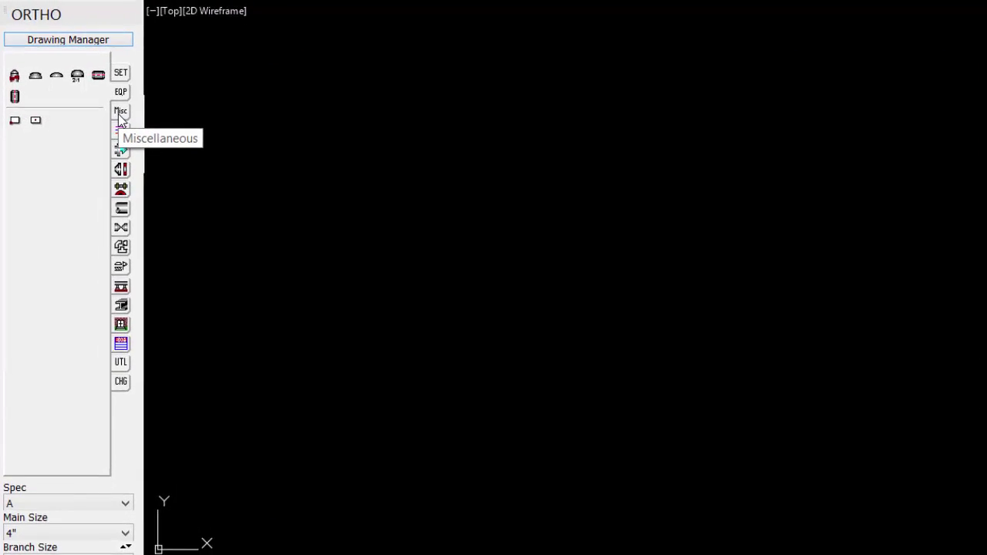
{"action": "left_click", "coordinate": [120, 112]}
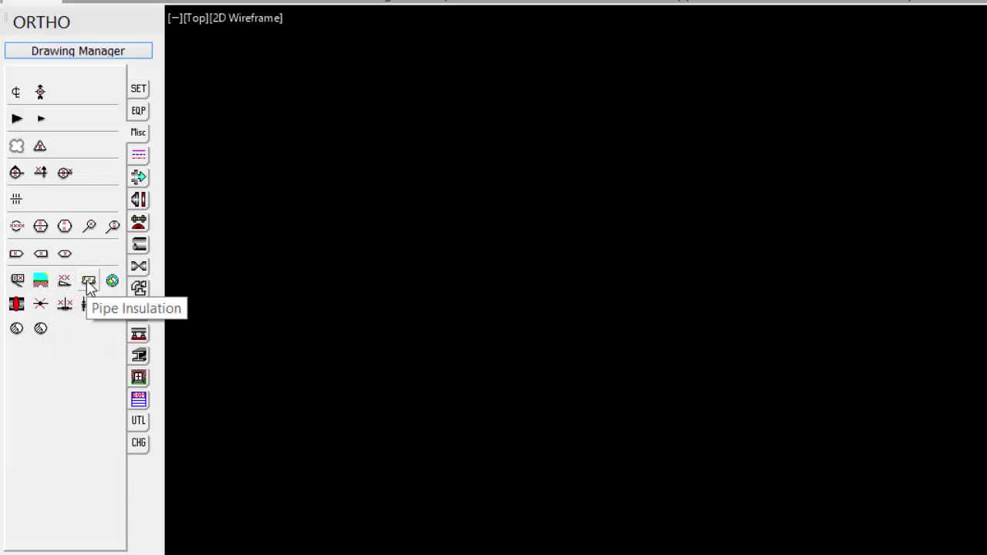
- Choose the limits border line type, then switch the palette to the AutoRoute tools
{"action": "left_click", "coordinate": [139, 155]}
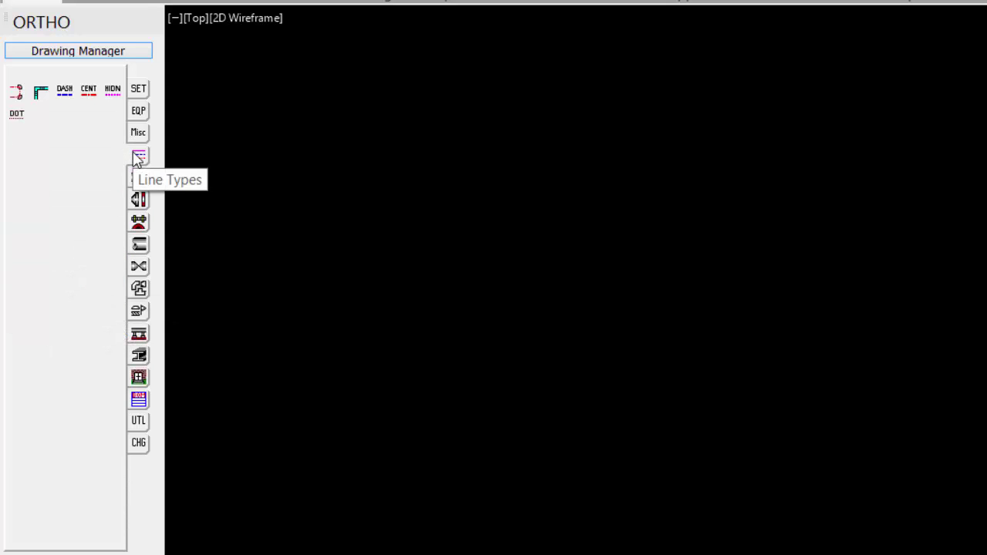
{"action": "left_click", "coordinate": [39, 94]}
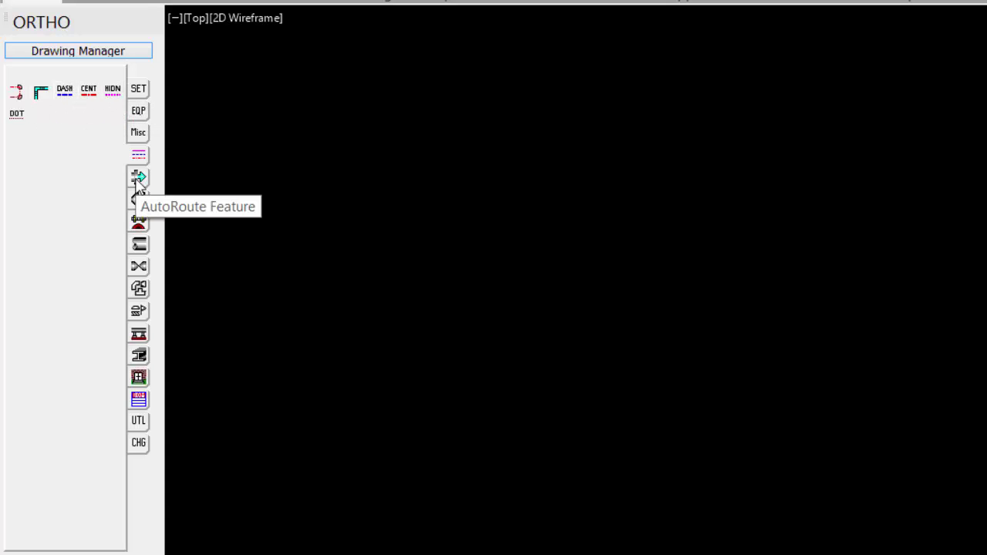
{"action": "left_click", "coordinate": [137, 181]}
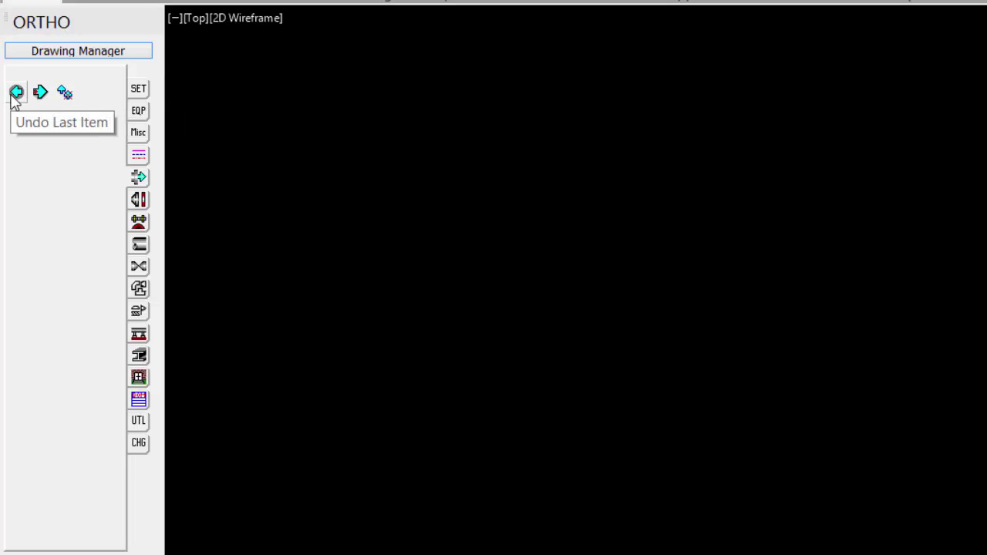
- Browse the Flanges page, then switch the palette to Gaskets and Bolts
{"action": "left_click", "coordinate": [138, 201]}
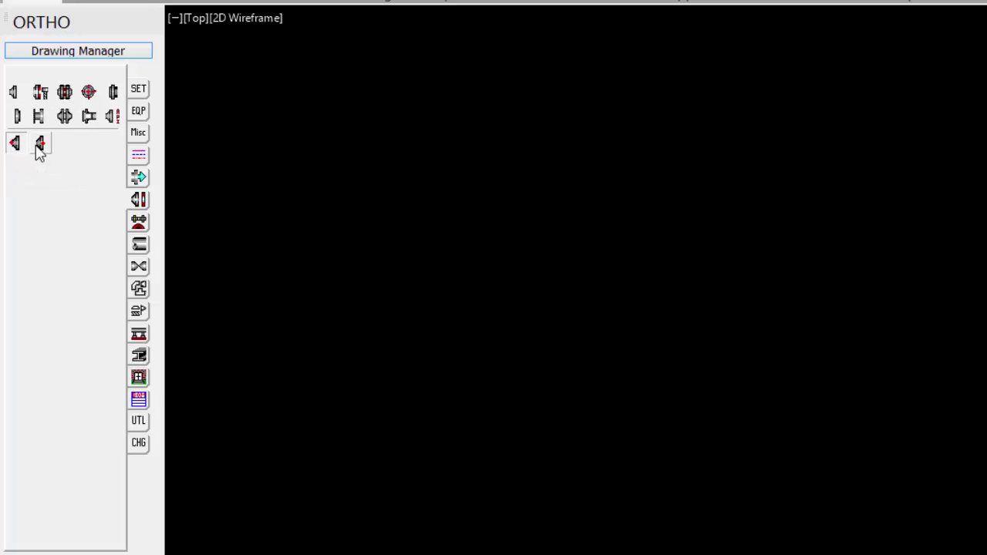
{"action": "left_click", "coordinate": [139, 222]}
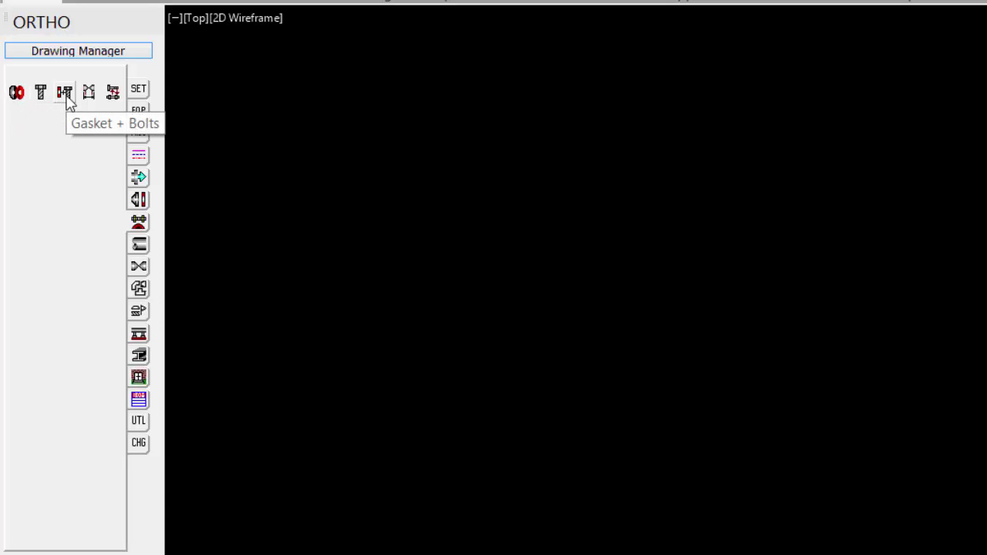
- Browse the Pipe tools, then switch the palette to the Valves page
{"action": "left_click", "coordinate": [139, 244]}
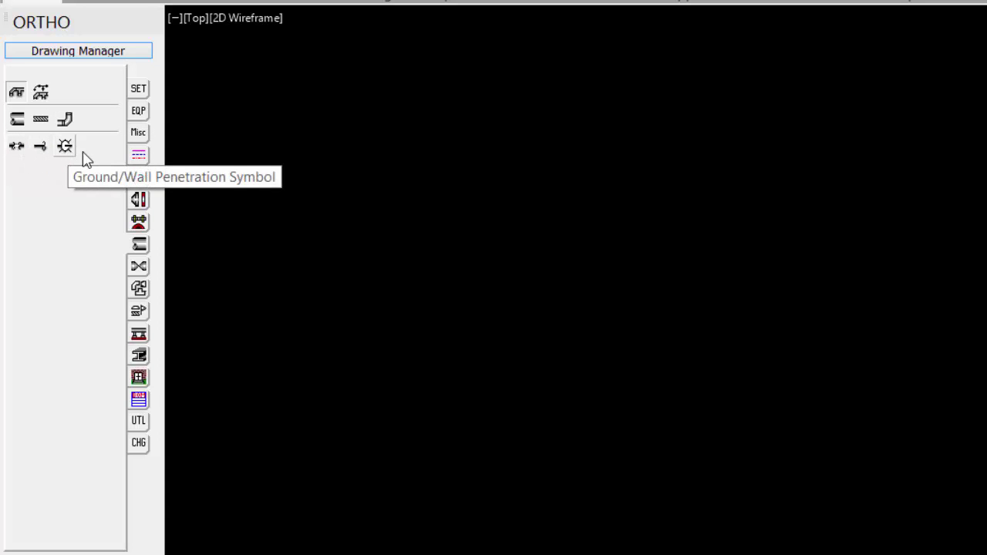
{"action": "left_click", "coordinate": [139, 268]}
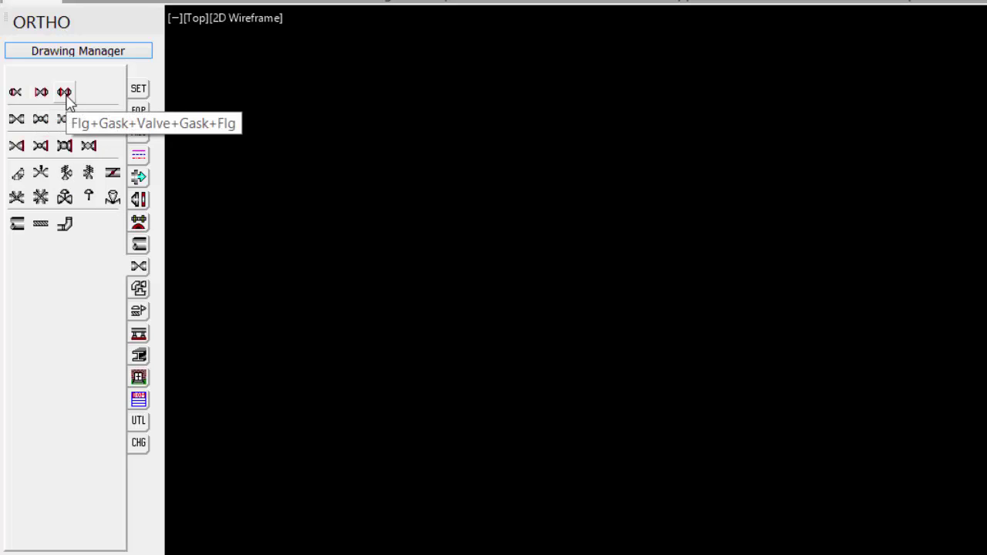
- Page through Fittings, Misc Fittings, Supports, Structural Steel, Civil, BOM and UTL, ending on CHG
{"action": "left_click", "coordinate": [139, 290]}
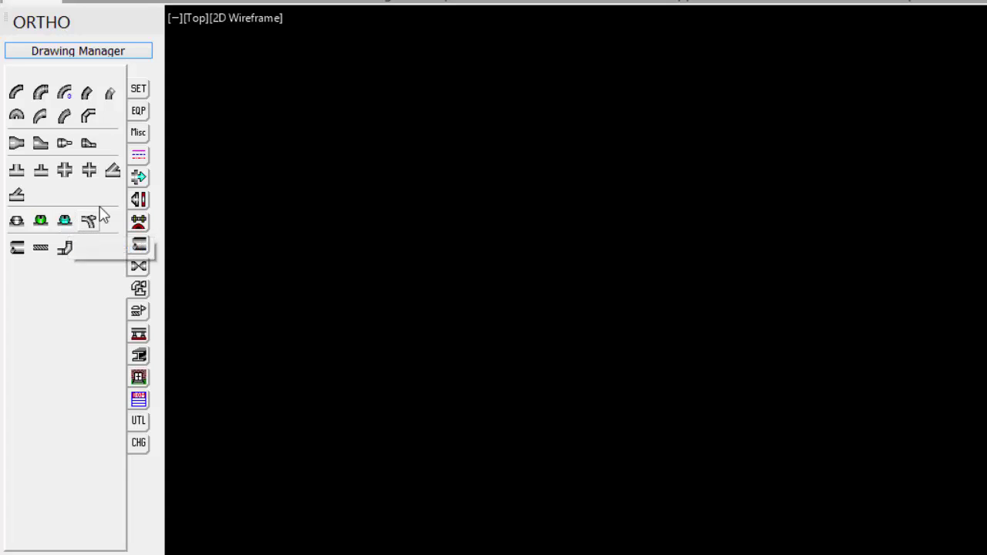
{"action": "left_click", "coordinate": [138, 311]}
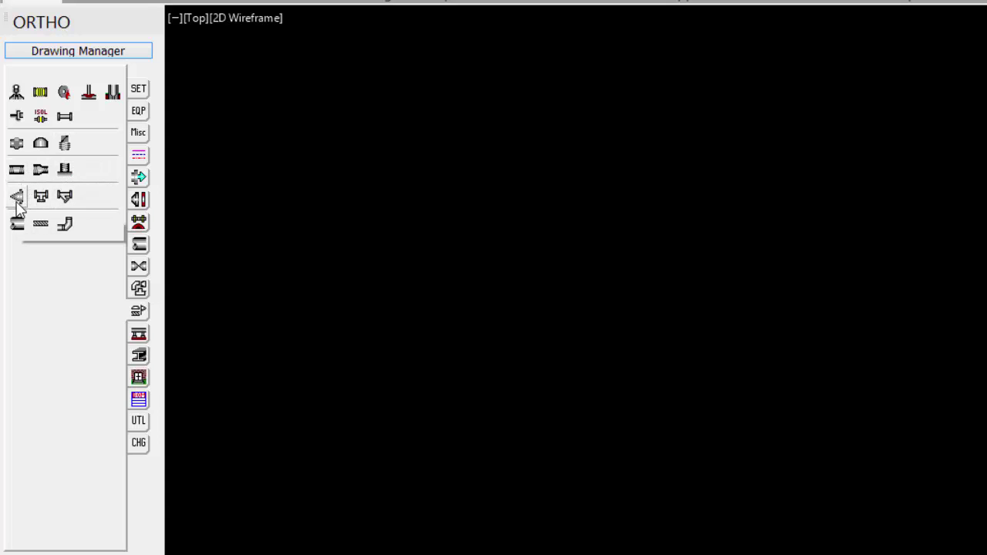
{"action": "left_click", "coordinate": [138, 335]}
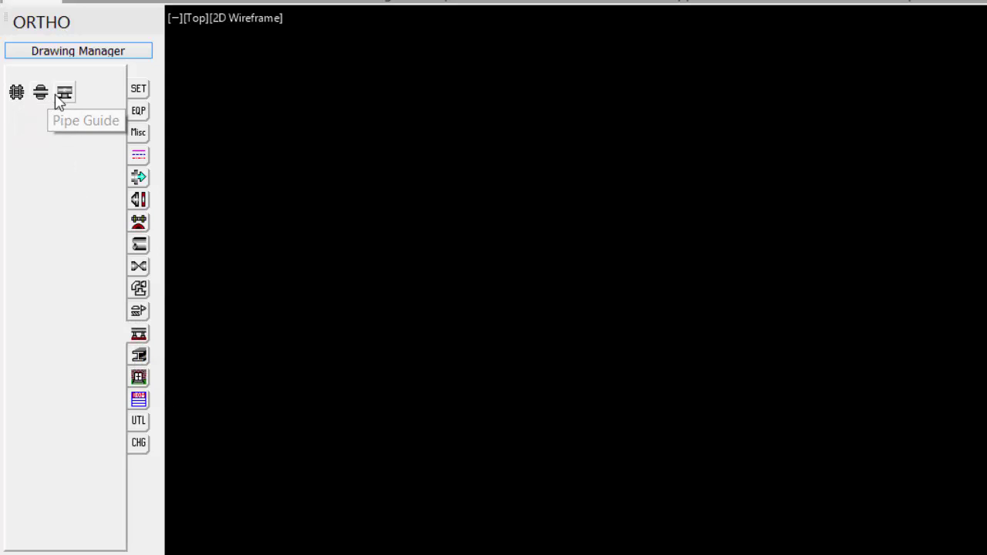
{"action": "left_click", "coordinate": [142, 356]}
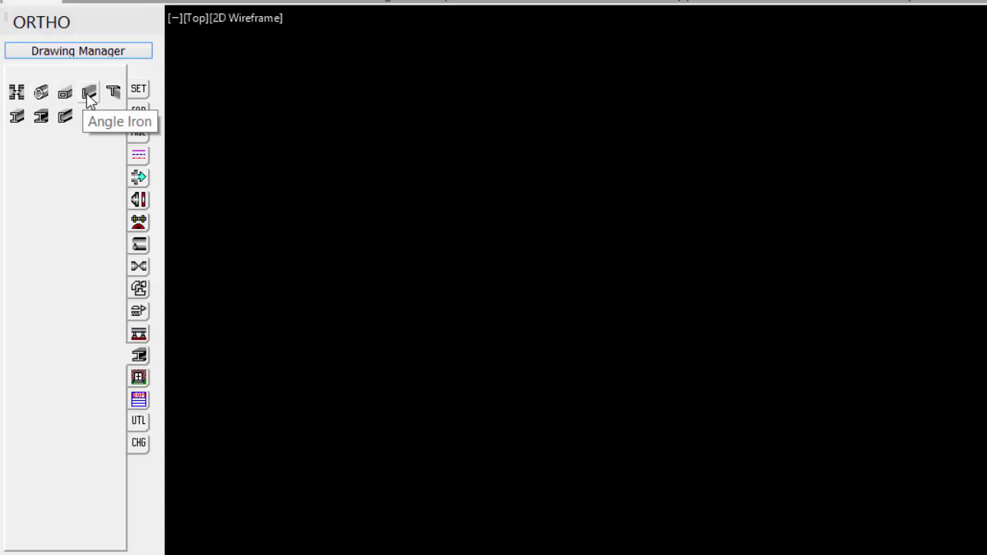
{"action": "left_click", "coordinate": [138, 378]}
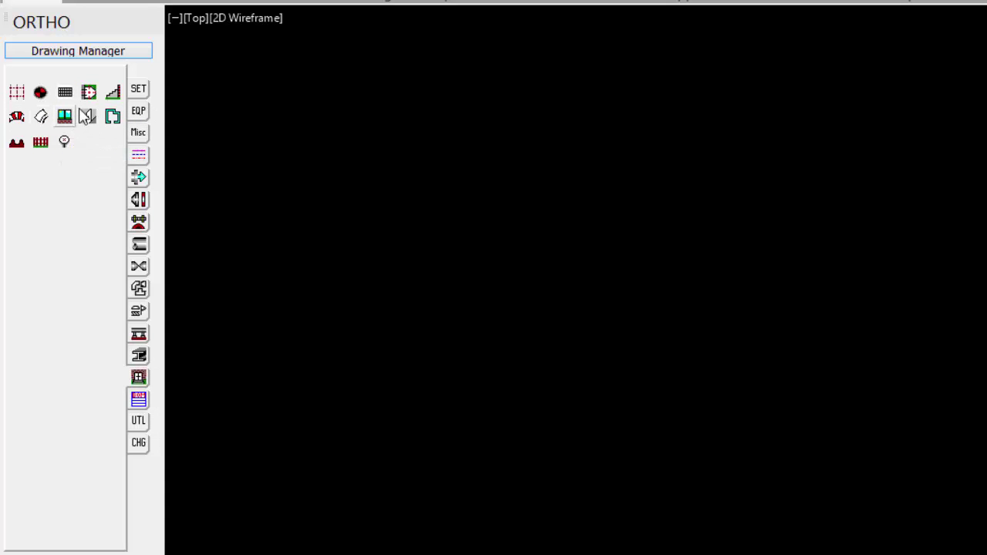
{"action": "left_click", "coordinate": [139, 399]}
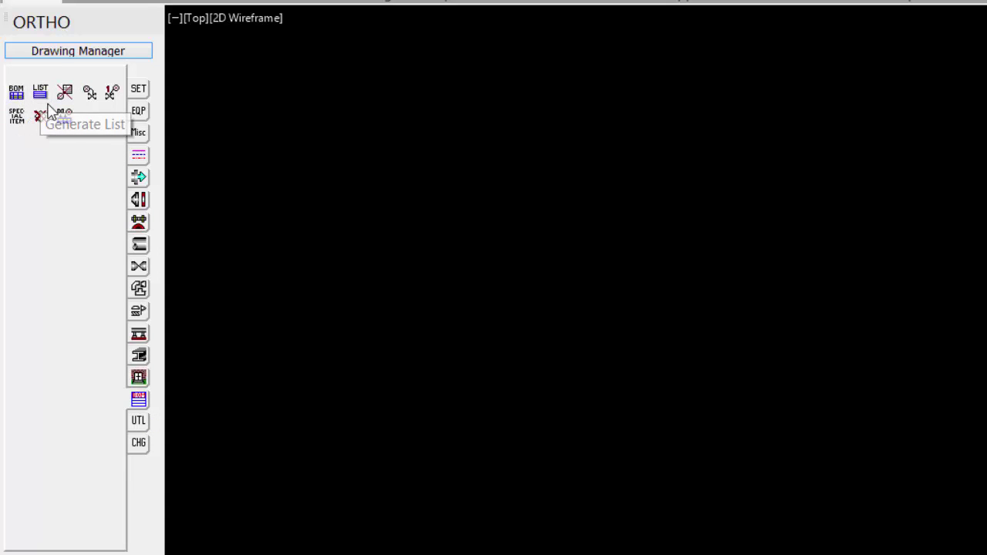
{"action": "left_click", "coordinate": [139, 422]}
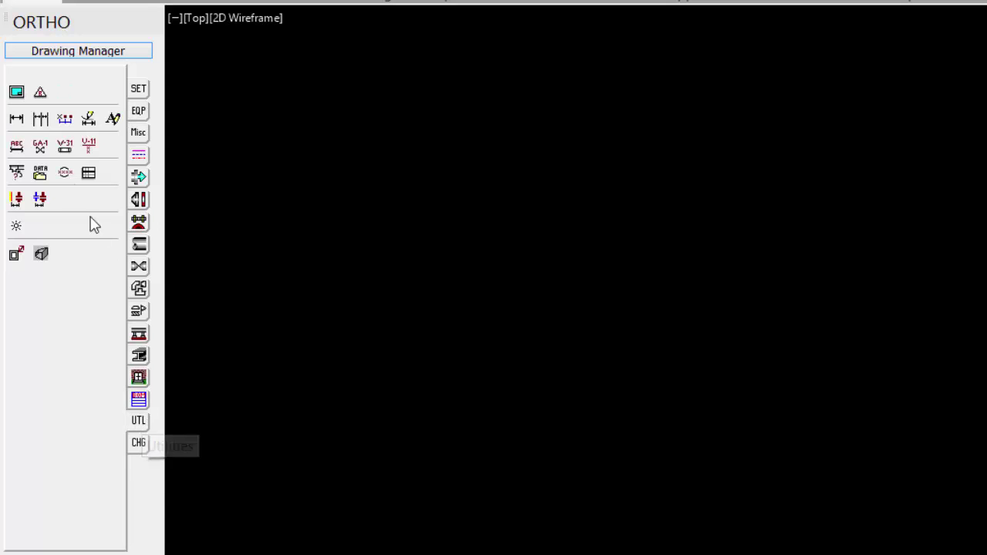
{"action": "left_click", "coordinate": [17, 95]}
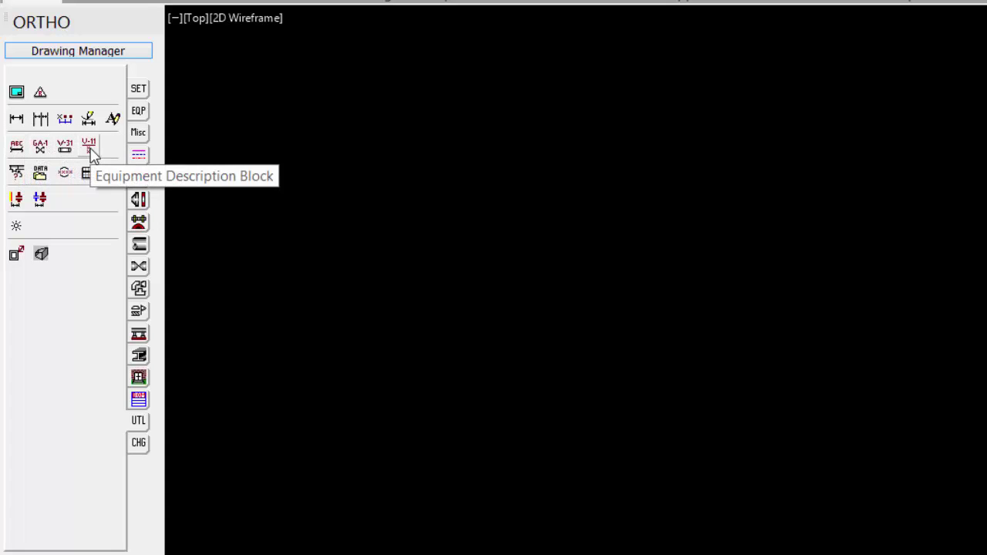
{"action": "left_click", "coordinate": [137, 446]}
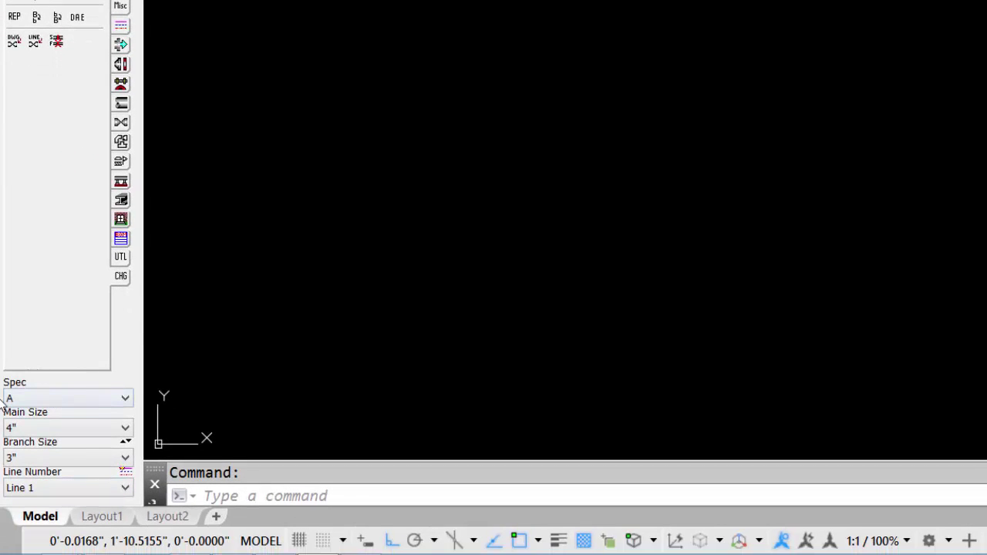
{"action": "left_click", "coordinate": [61, 399]}
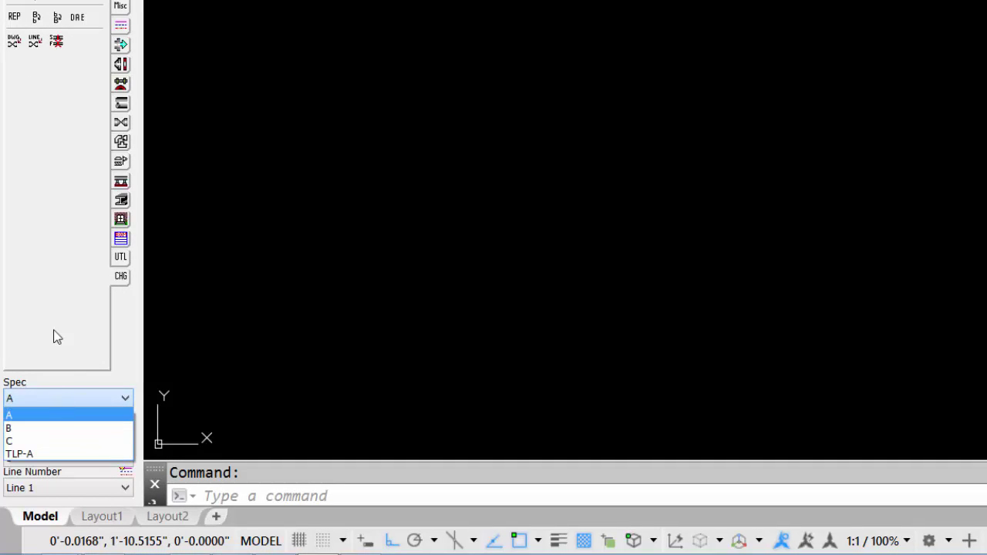
{"action": "left_click", "coordinate": [61, 415]}
{"action": "left_click", "coordinate": [61, 428]}
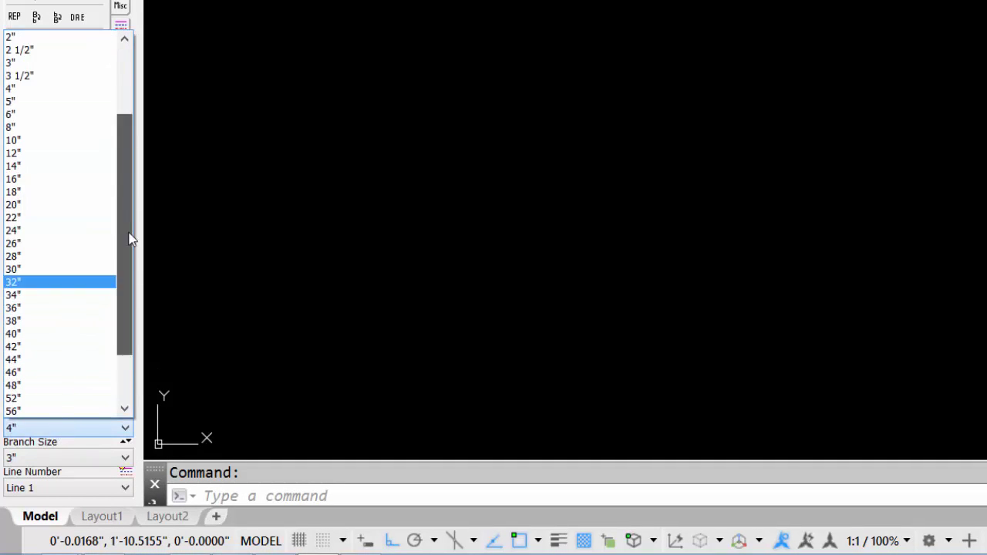
{"action": "left_click_drag", "start_coordinate": [128, 265], "coordinate": [98, 378]}
{"action": "left_click", "coordinate": [42, 459]}
{"action": "left_click", "coordinate": [44, 488]}
{"action": "left_click", "coordinate": [45, 489]}
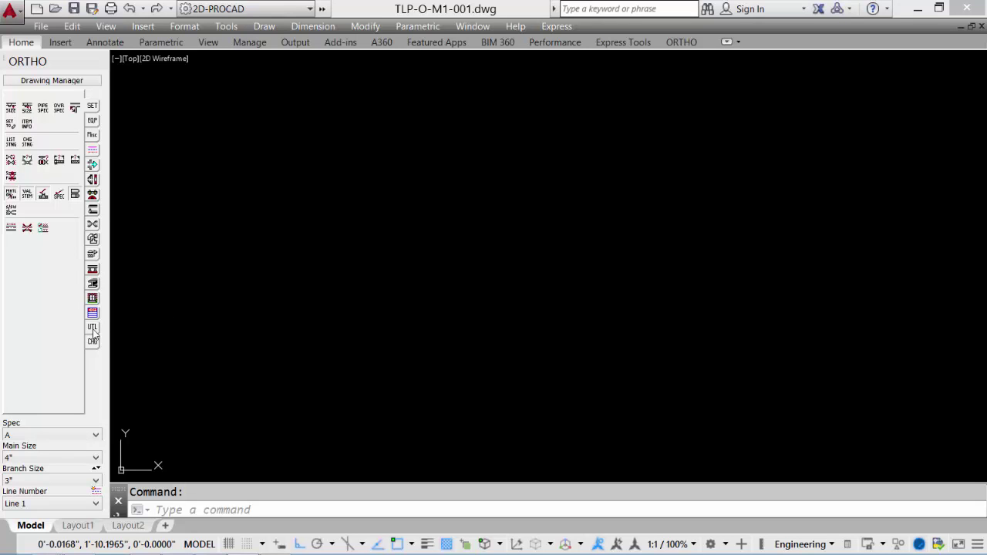
- Insert the Bord_D model-space border, D-size 22" x 34", from the UTL Border tool
{"action": "left_click", "coordinate": [92, 328]}
{"action": "left_click", "coordinate": [11, 108]}
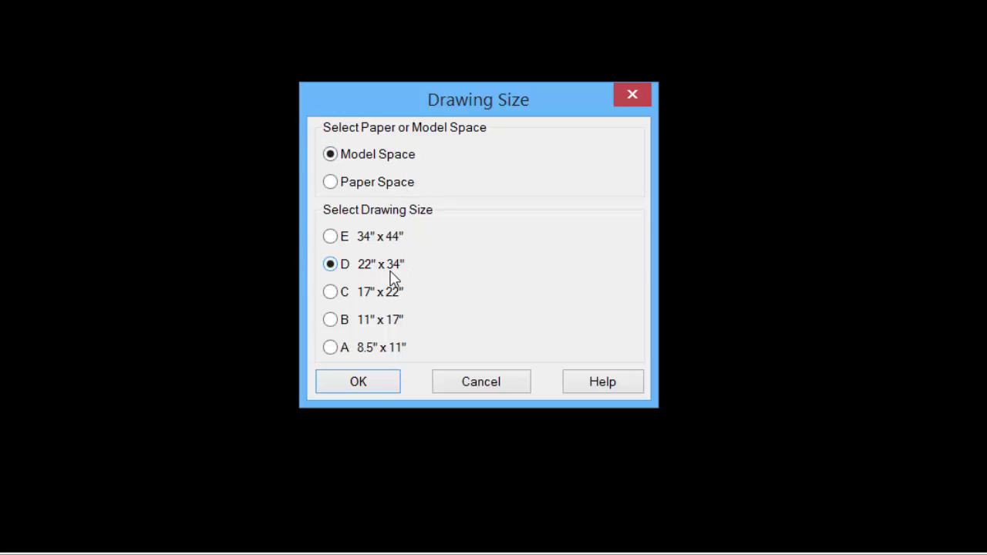
{"action": "left_click", "coordinate": [357, 390]}
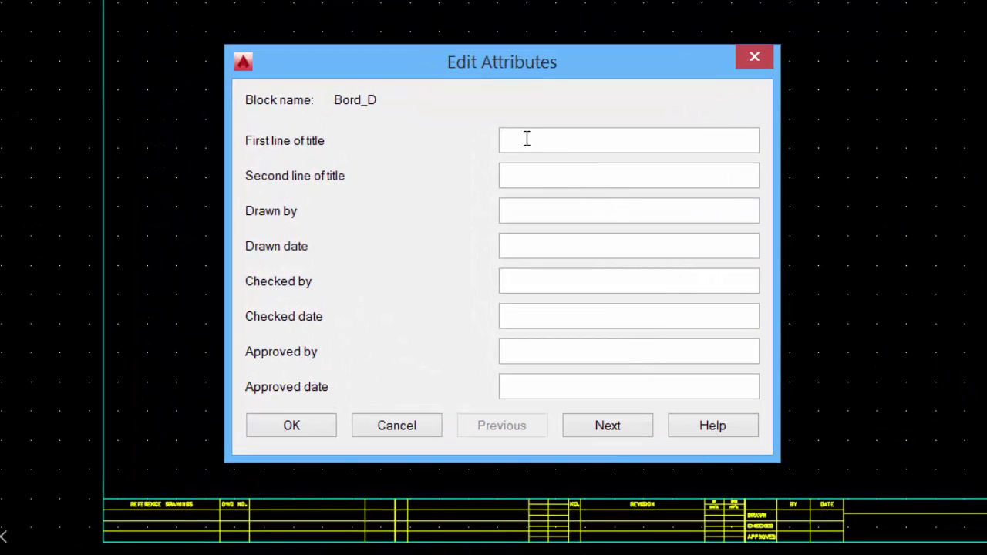
- Enter title lines 'TWIN LAKES PROJECT' and 'G.A. TEST SEPARATOR', the drafter's initials, and date 16-07-05
{"action": "type", "text": "TWIN LAKES PROJECT"}
{"action": "key", "text": "Tab"}
{"action": "type", "text": "G.A. TEST SEPARATOR"}
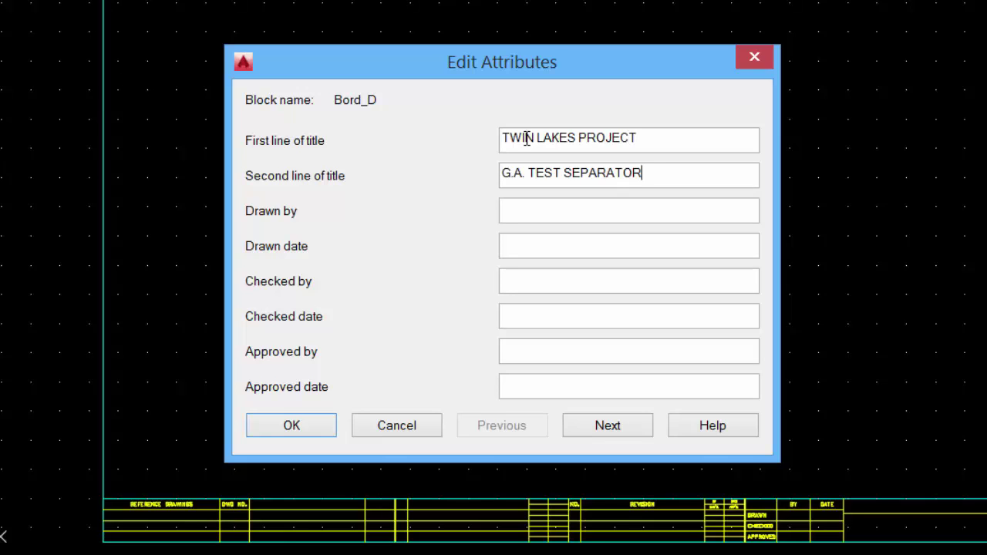
{"action": "key", "text": "Tab"}
{"action": "type", "text": "TRC"}
{"action": "left_click", "coordinate": [524, 248]}
{"action": "type", "text": "16-07-05"}
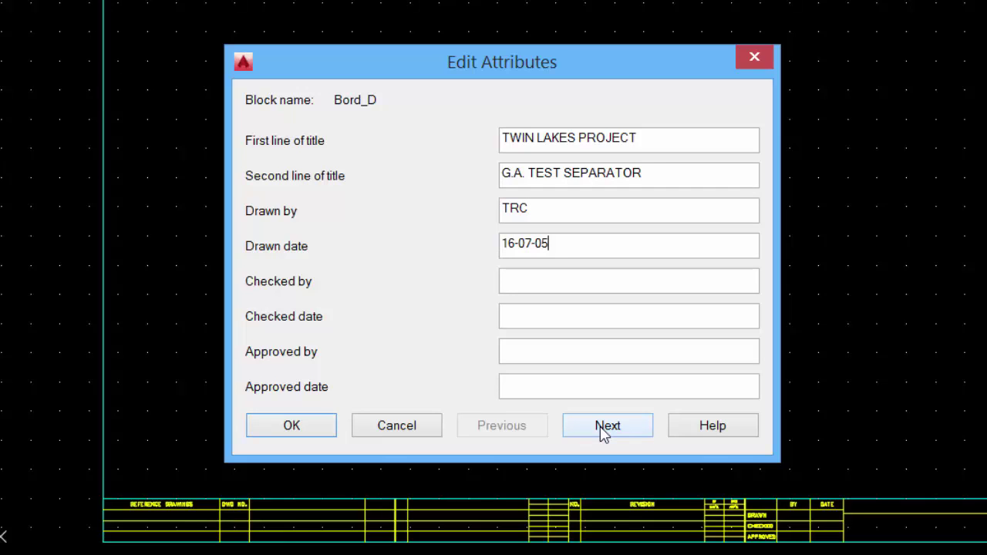
- On the next attribute page, enter drawing number DWG-001, sheet 1 and revision A, and apply
{"action": "left_click", "coordinate": [605, 429]}
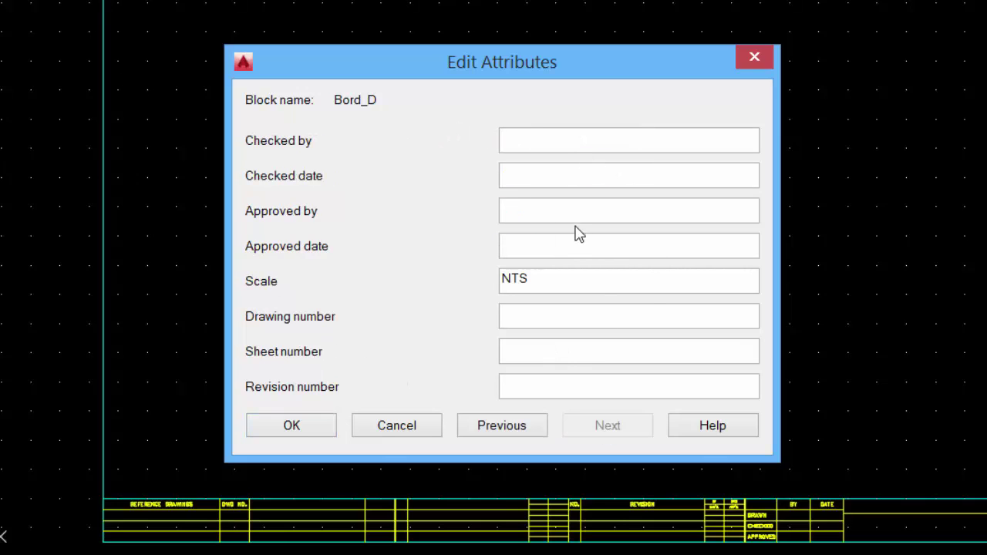
{"action": "left_click", "coordinate": [524, 313]}
{"action": "type", "text": "DWG-001"}
{"action": "left_click", "coordinate": [535, 353]}
{"action": "type", "text": "1"}
{"action": "left_click", "coordinate": [521, 387]}
{"action": "type", "text": "A"}
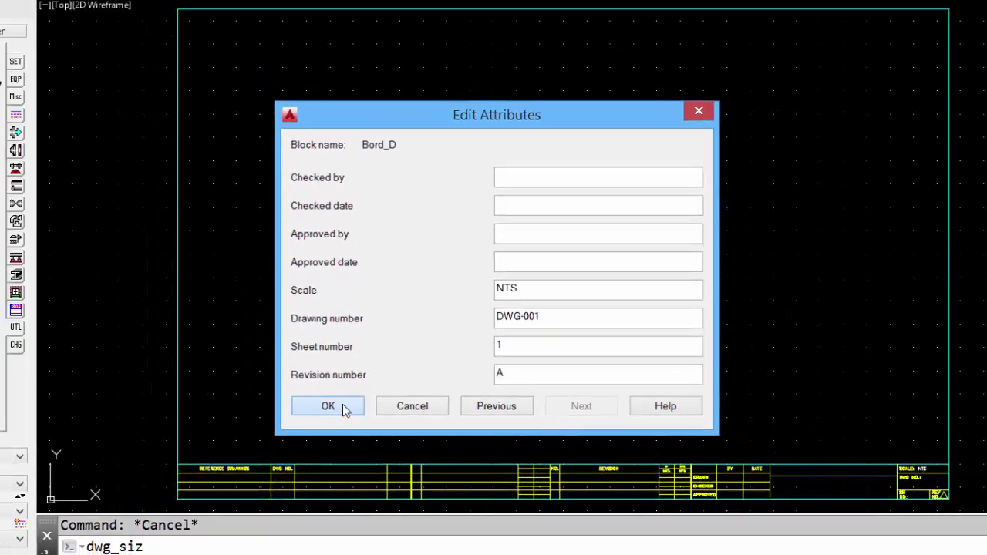
{"action": "left_click", "coordinate": [329, 406]}
- Change the title block's drawing number attribute from DWG-001 to 001
{"action": "scroll", "coordinate": [775, 441], "scroll_direction": "up", "scroll_amount": 3}
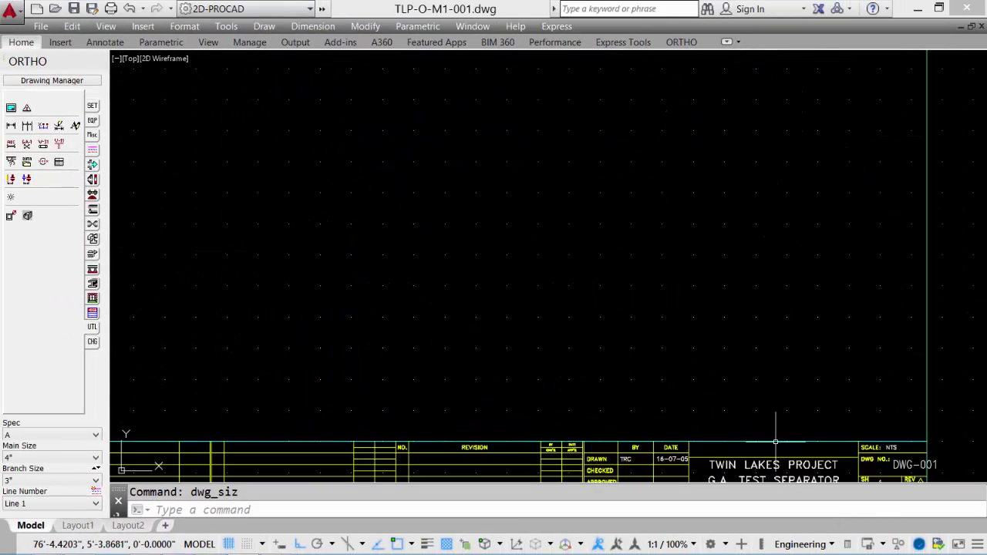
{"action": "double_click", "coordinate": [915, 465]}
{"action": "type", "text": "001"}
{"action": "left_click", "coordinate": [446, 372]}
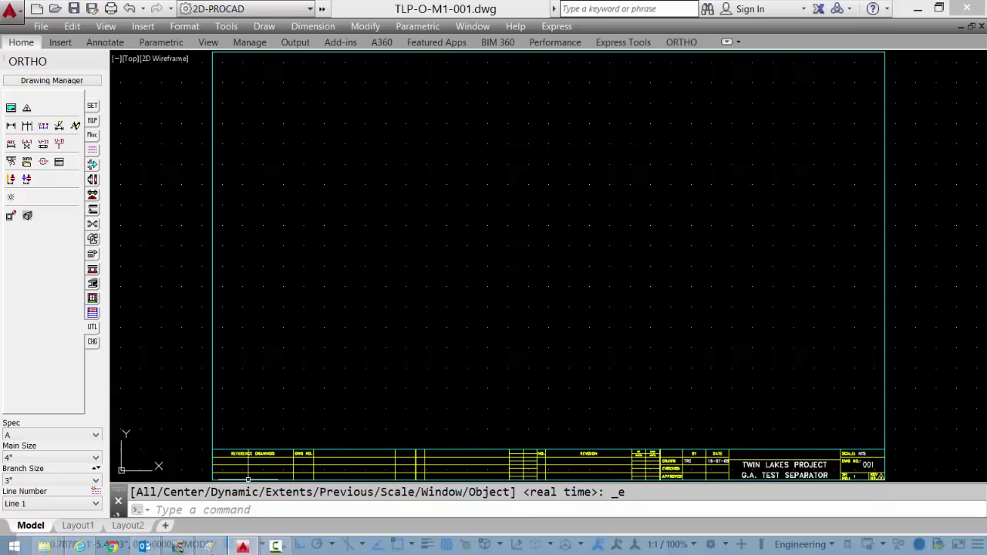
{"action": "mouse_move", "coordinate": [182, 548]}
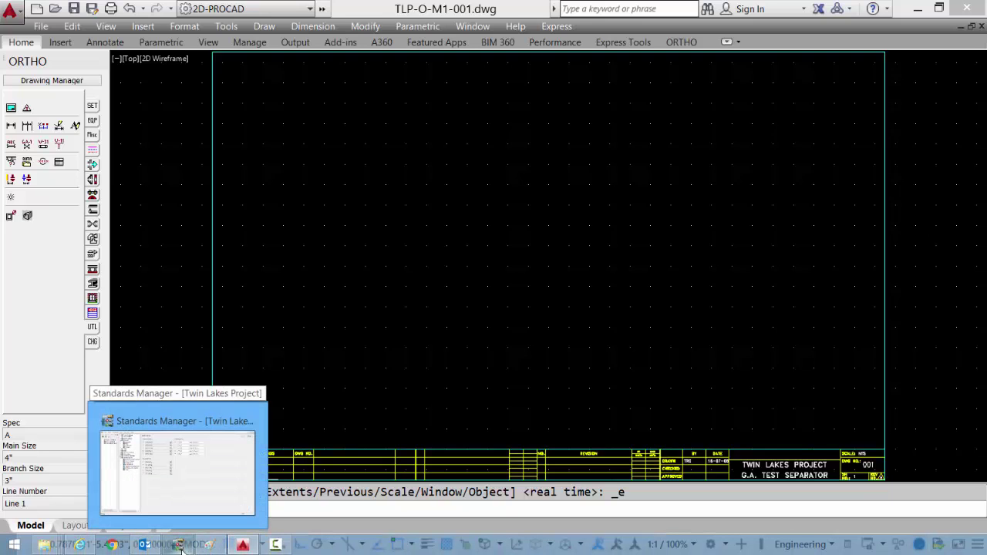
{"action": "left_click", "coordinate": [181, 546]}
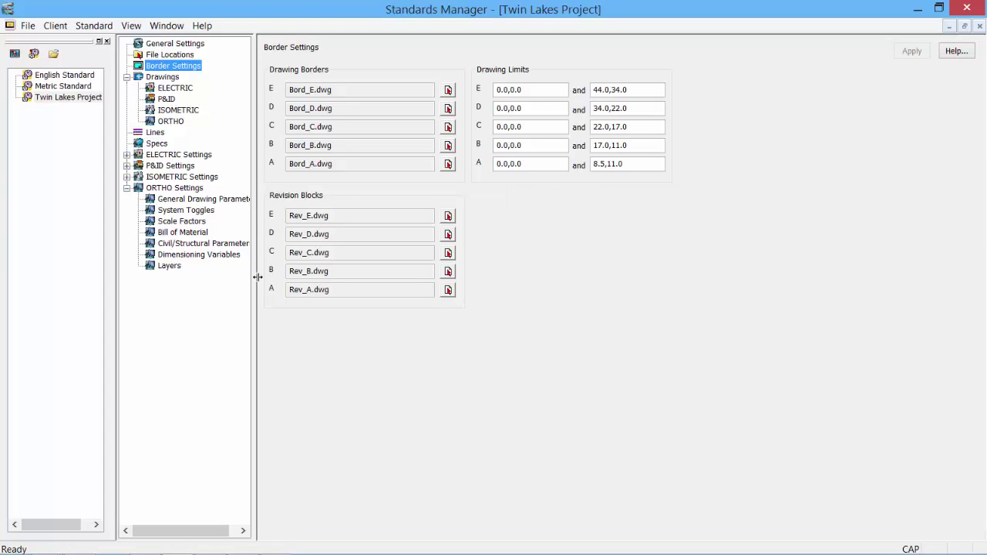
{"action": "left_click", "coordinate": [164, 56]}
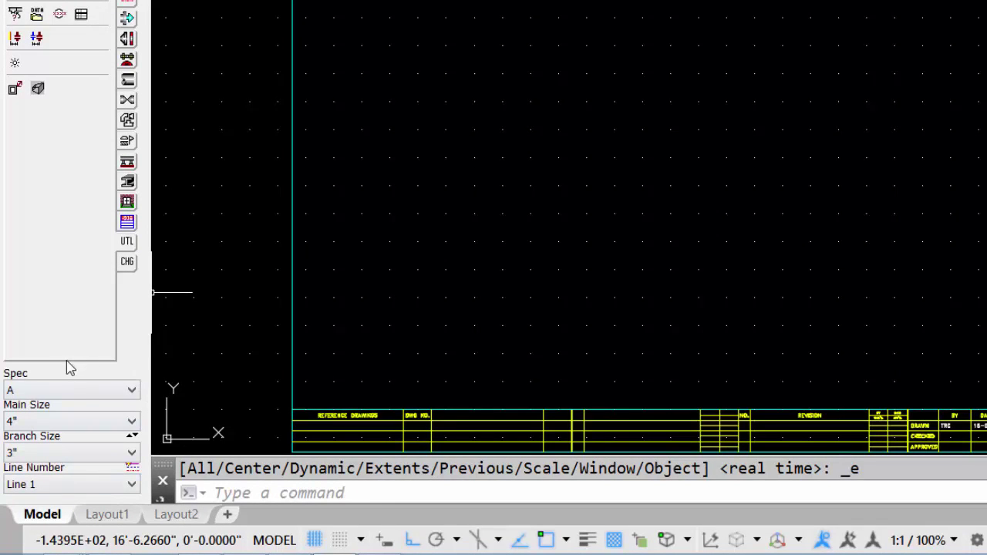
- Set the pipe spec to TLP-A, with main size 4" and branch size 3"
{"action": "left_click", "coordinate": [54, 392]}
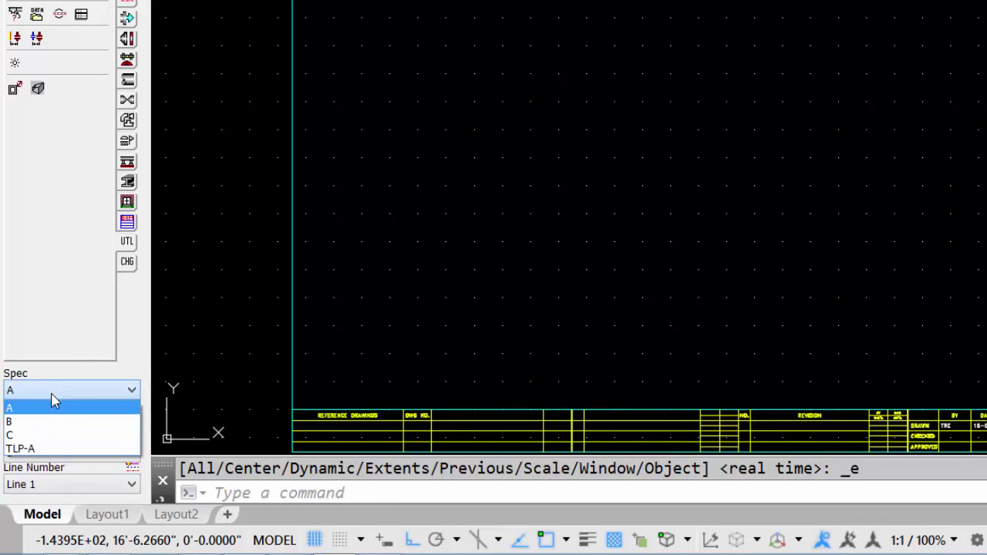
{"action": "left_click", "coordinate": [46, 449]}
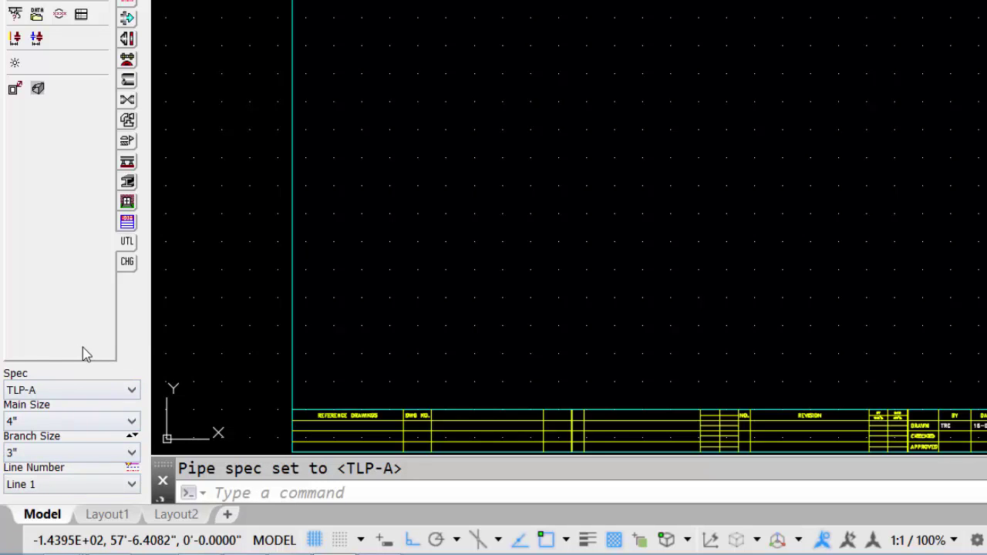
{"action": "left_click", "coordinate": [78, 422]}
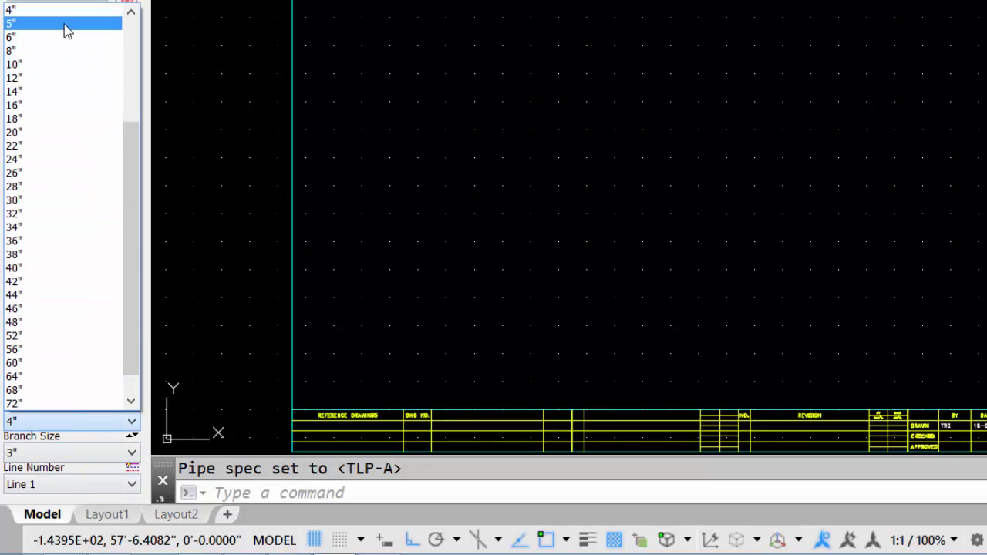
{"action": "scroll", "coordinate": [67, 31], "scroll_direction": "up", "scroll_amount": 3}
{"action": "scroll", "coordinate": [85, 100], "scroll_direction": "down", "scroll_amount": 3}
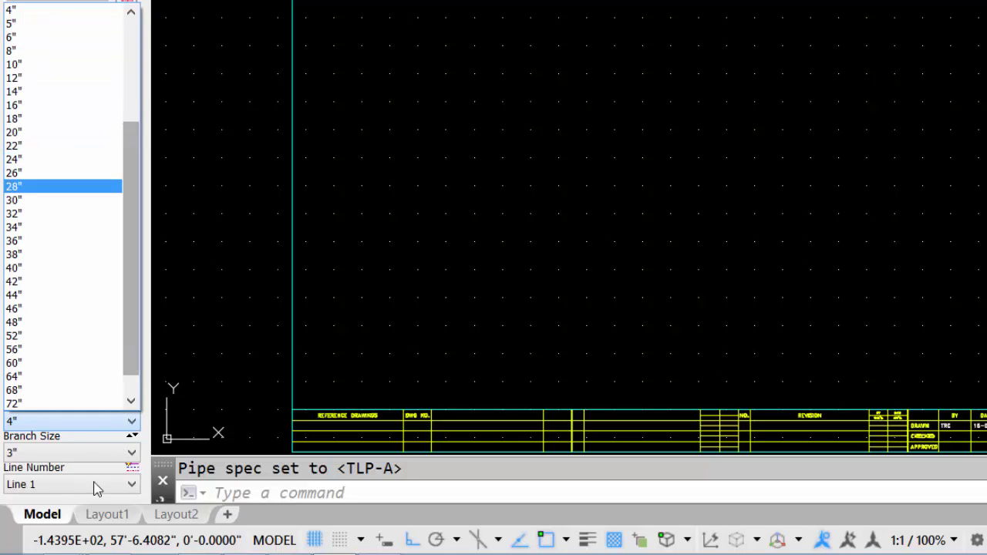
{"action": "left_click", "coordinate": [83, 453]}
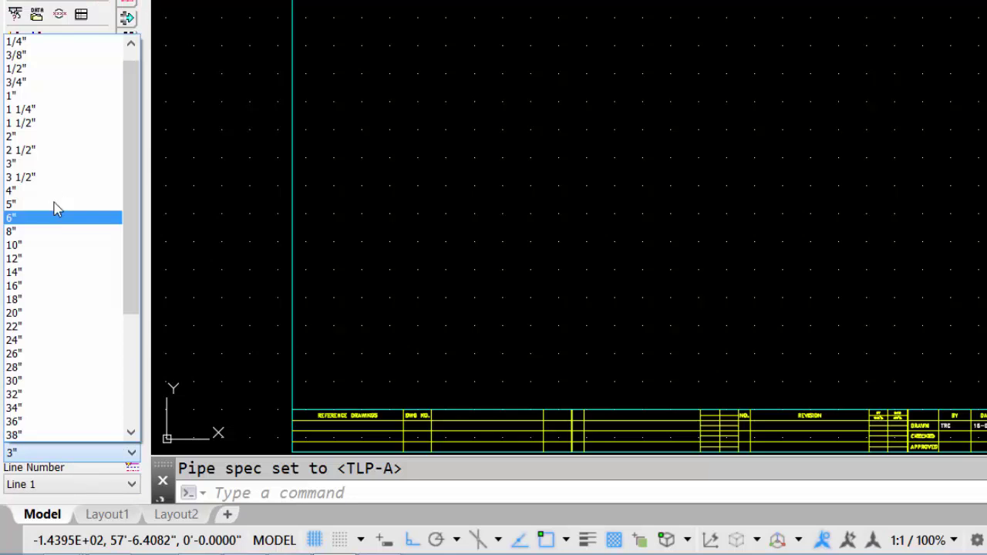
{"action": "left_click", "coordinate": [60, 164]}
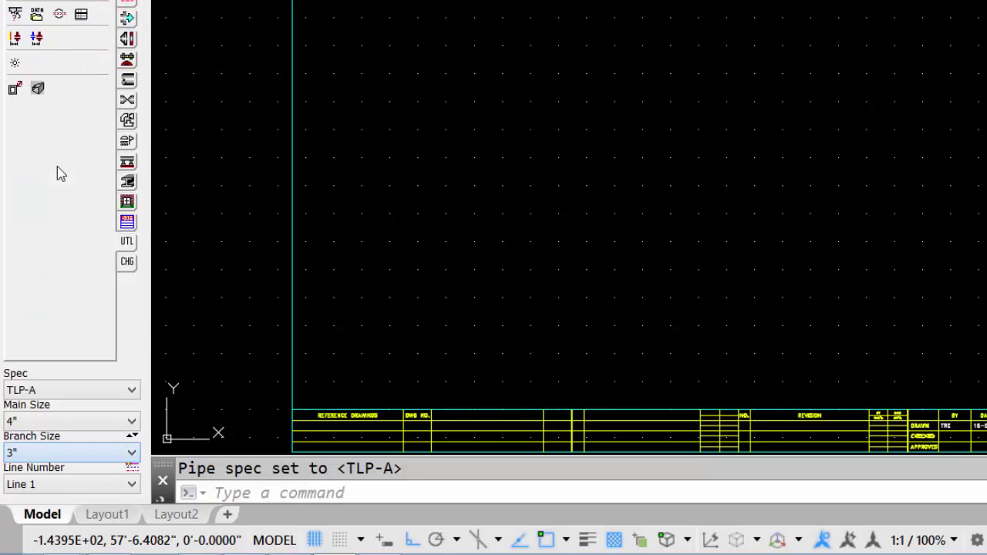
- Leave the line number at Line 1, cancelling the new line number creation
{"action": "left_click", "coordinate": [66, 483]}
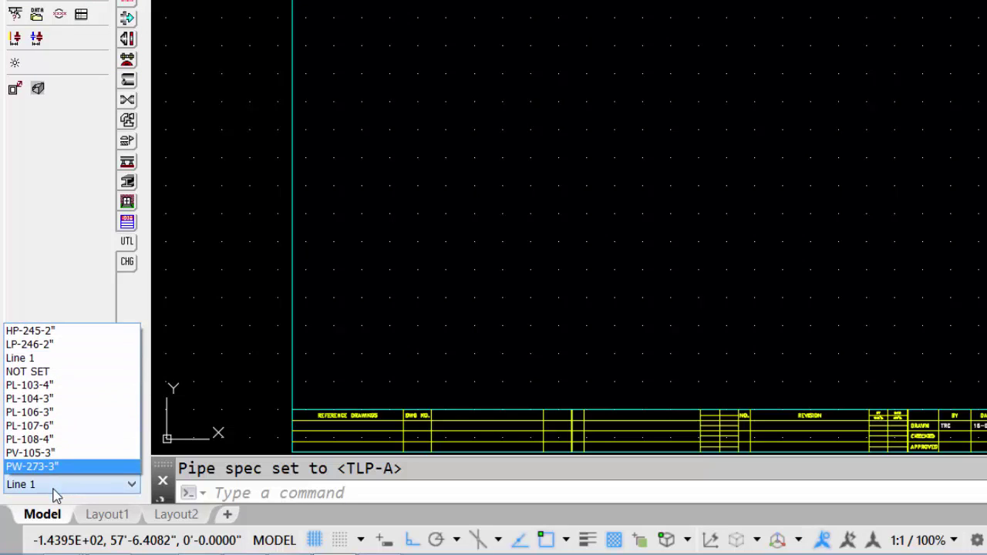
{"action": "left_click", "coordinate": [54, 489]}
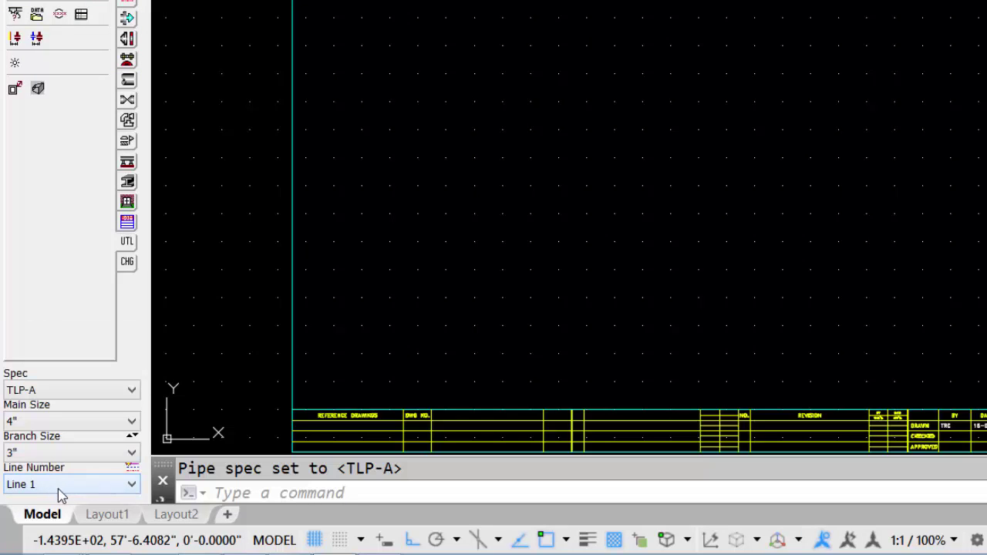
{"action": "left_click", "coordinate": [131, 469]}
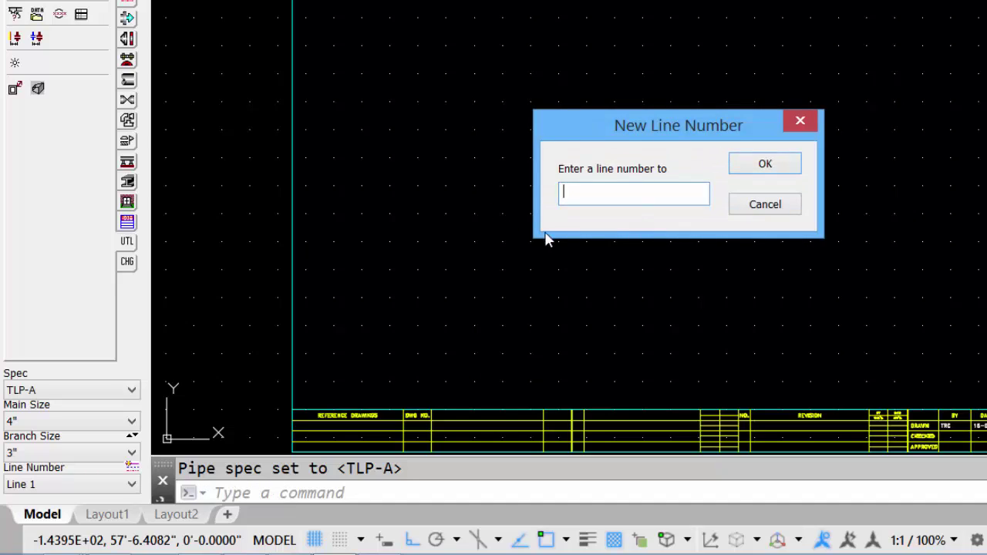
{"action": "left_click", "coordinate": [775, 207]}
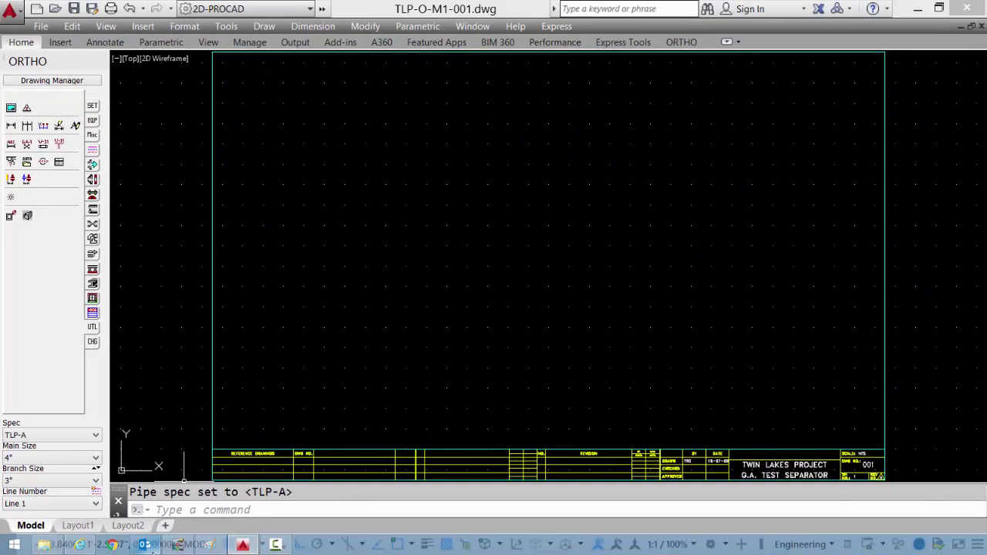
- In Standards Manager, uncheck NOT SET, add Line 34 to the line list, and show the Specs
{"action": "left_click", "coordinate": [177, 546]}
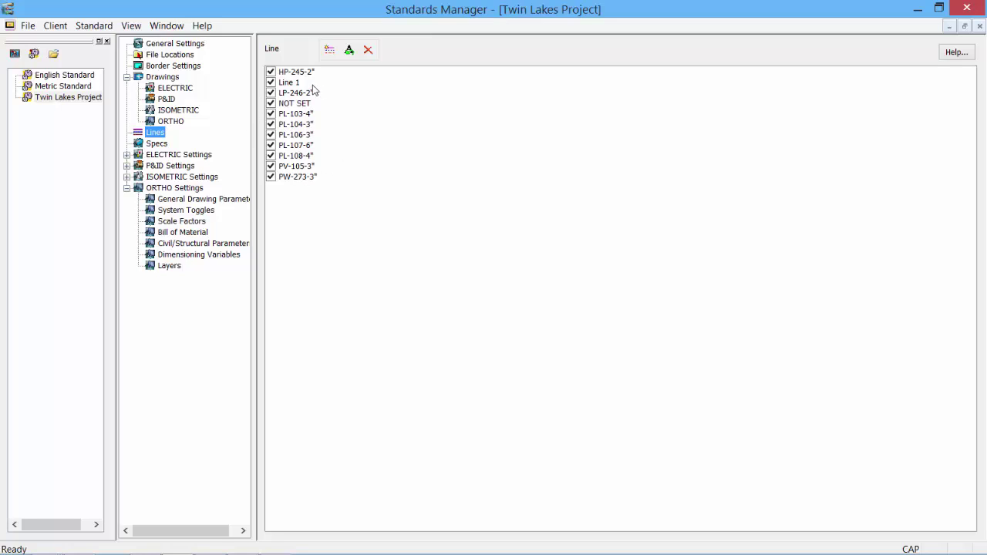
{"action": "left_click", "coordinate": [301, 103]}
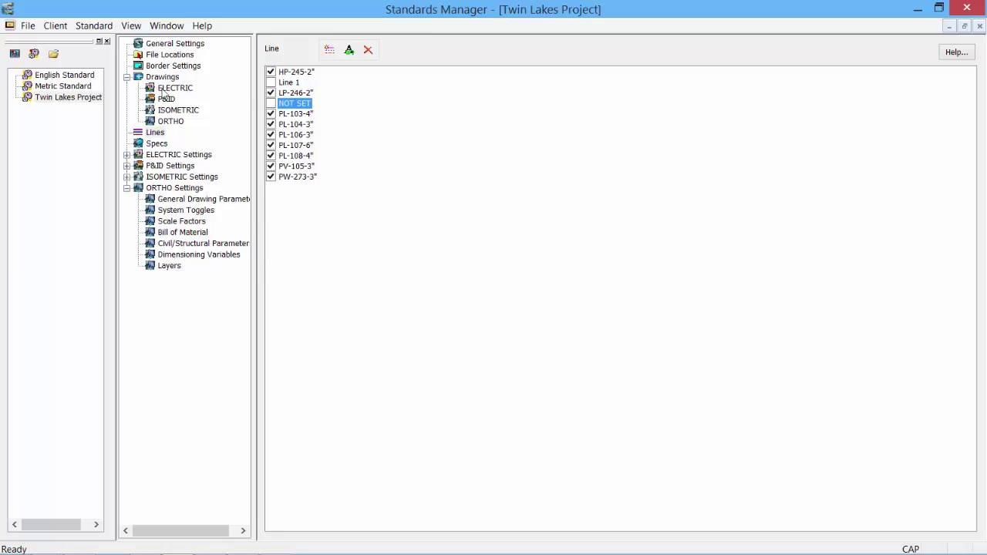
{"action": "left_click", "coordinate": [329, 49]}
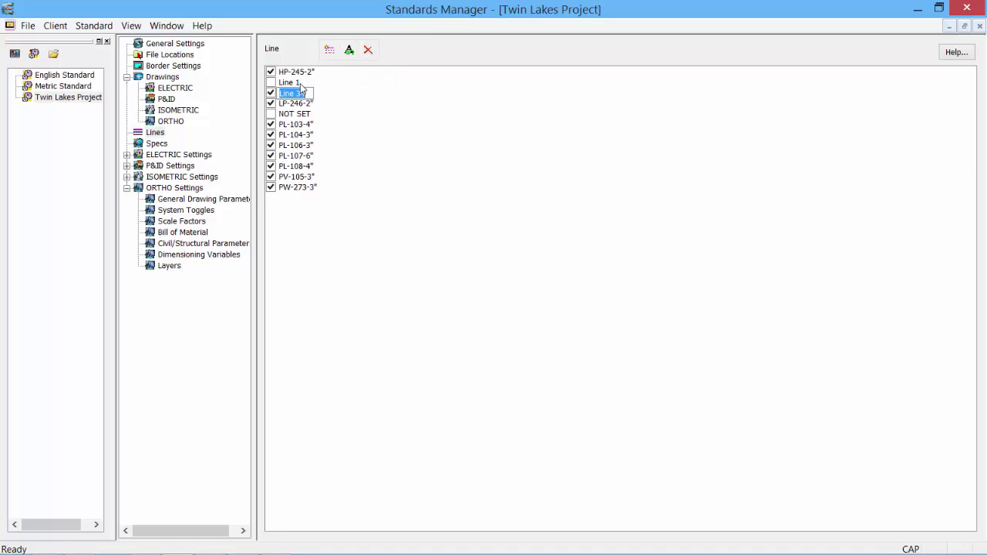
{"action": "left_click", "coordinate": [155, 145]}
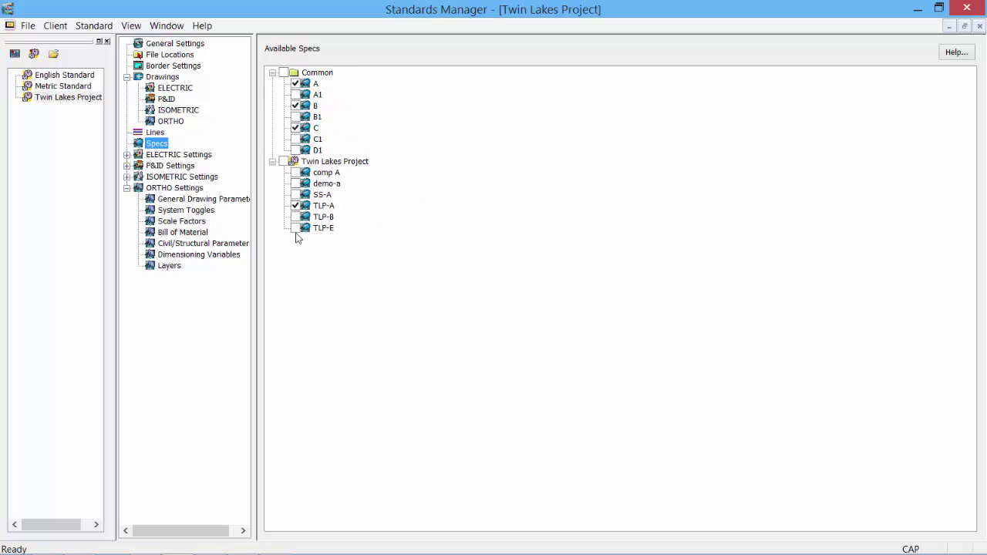
- Minimize Standards Manager to bring the TLP-O-M1-001 drawing back to the front
{"action": "left_click", "coordinate": [917, 9]}
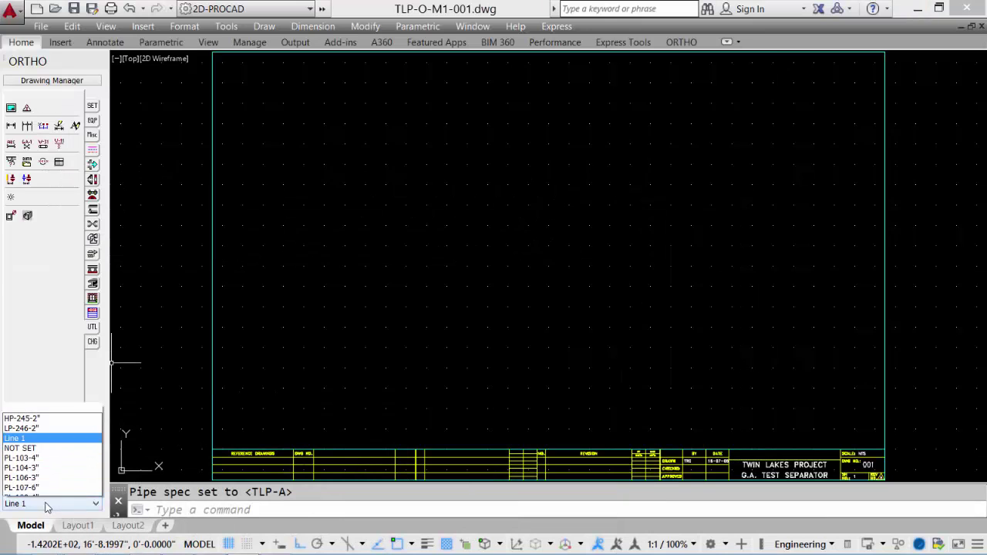